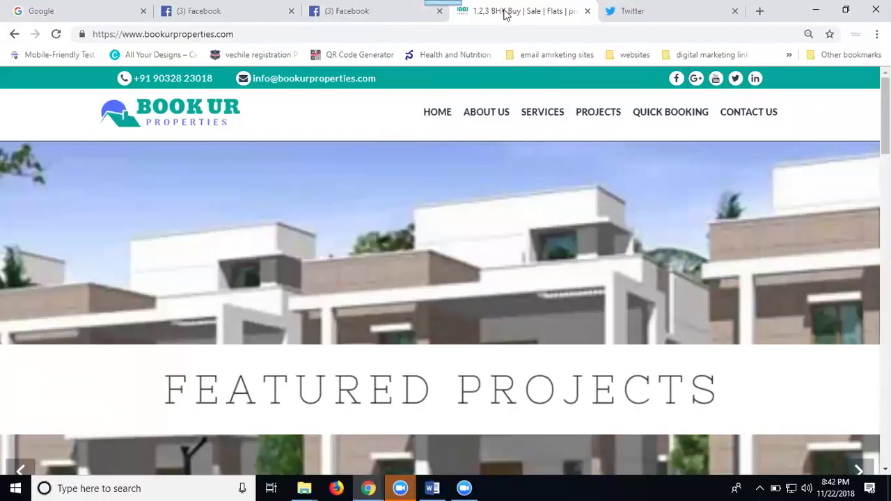
Step: Check the business's Twitter account, then open facebook.com/twitter in the Facebook tab
{"action": "left_click", "coordinate": [637, 17]}
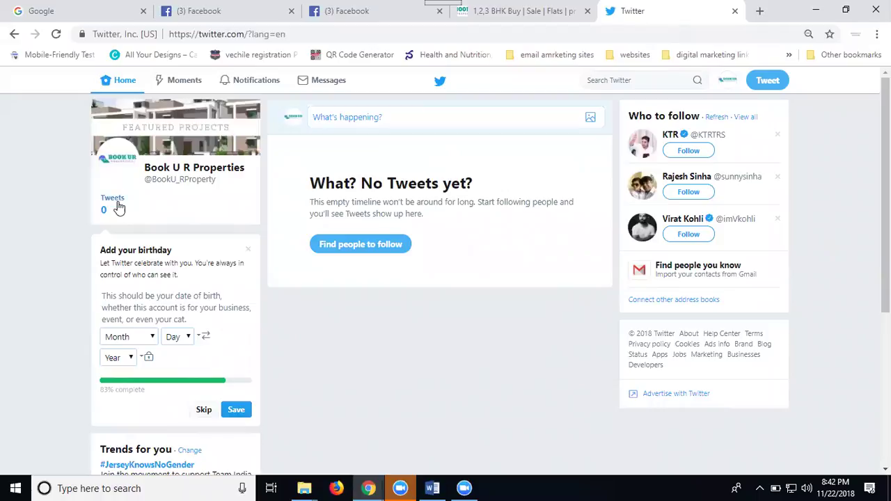
{"action": "left_click", "coordinate": [217, 12]}
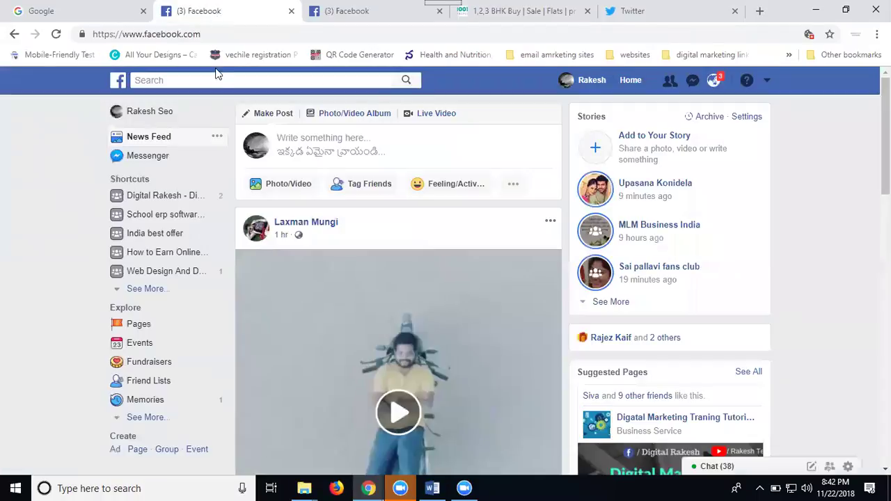
{"action": "left_click", "coordinate": [238, 35]}
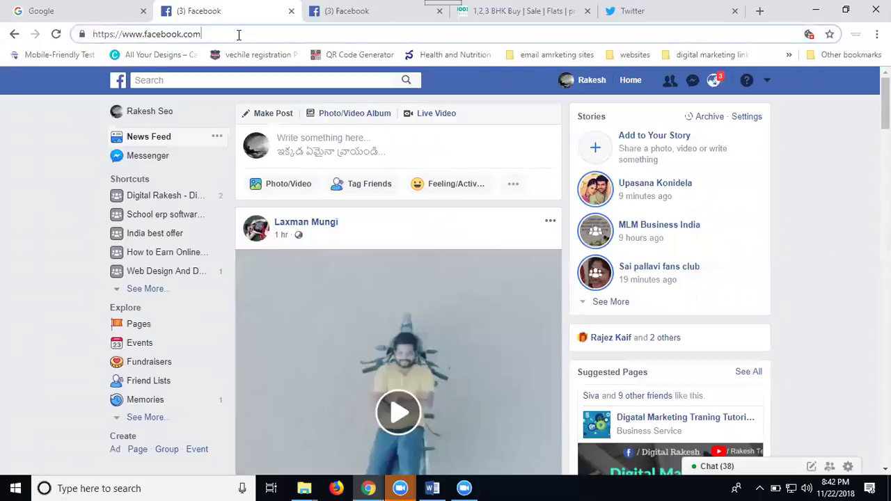
{"action": "left_click", "coordinate": [238, 35]}
{"action": "type", "text": "twitter"}
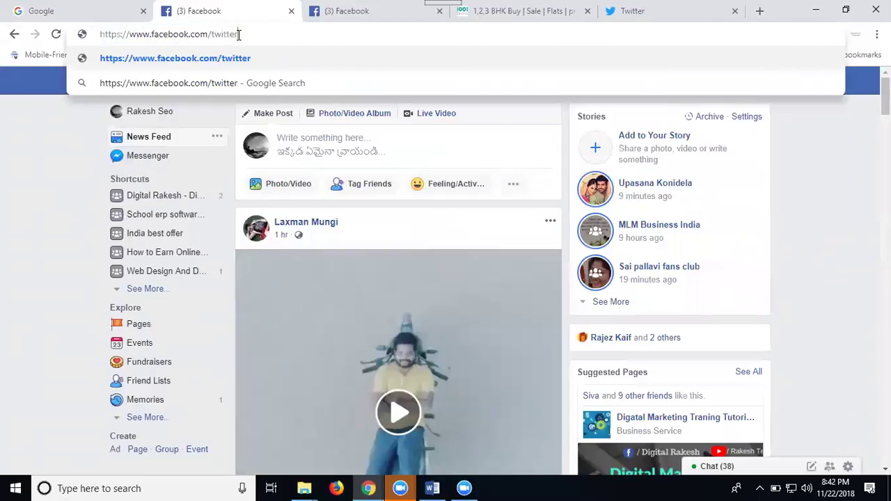
{"action": "key", "text": "Return"}
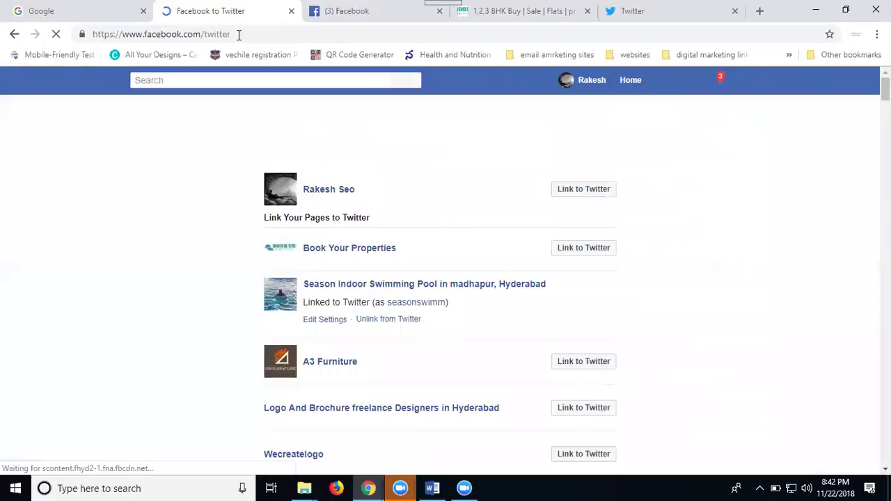
Step: Find the Book Your Properties page by searching the list for "book" and link it to Twitter, authorizing Facebook to use the account
{"action": "left_click", "coordinate": [366, 14]}
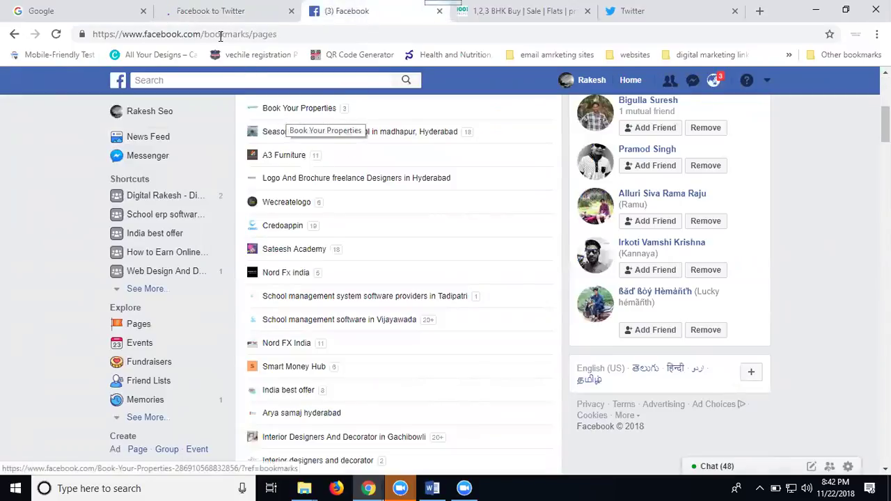
{"action": "left_click", "coordinate": [212, 11]}
{"action": "scroll", "coordinate": [407, 178], "scroll_direction": "down", "scroll_amount": 8}
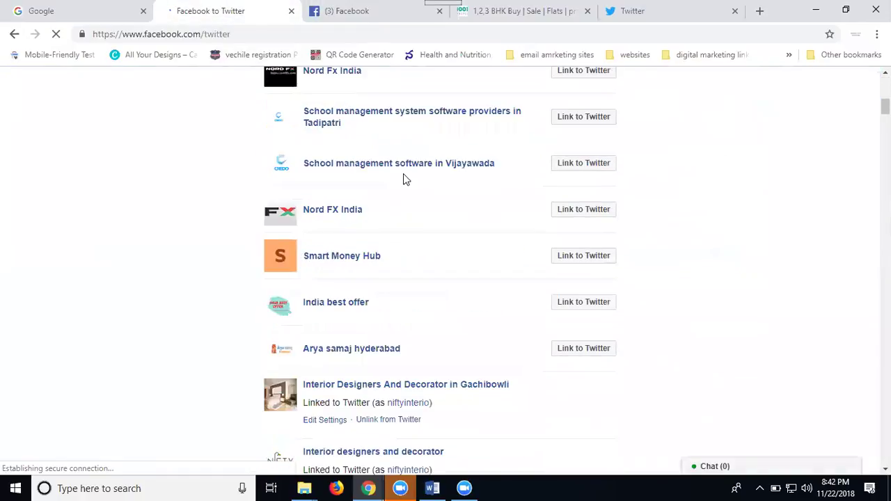
{"action": "scroll", "coordinate": [403, 179], "scroll_direction": "down", "scroll_amount": 5}
{"action": "scroll", "coordinate": [404, 179], "scroll_direction": "down", "scroll_amount": 12}
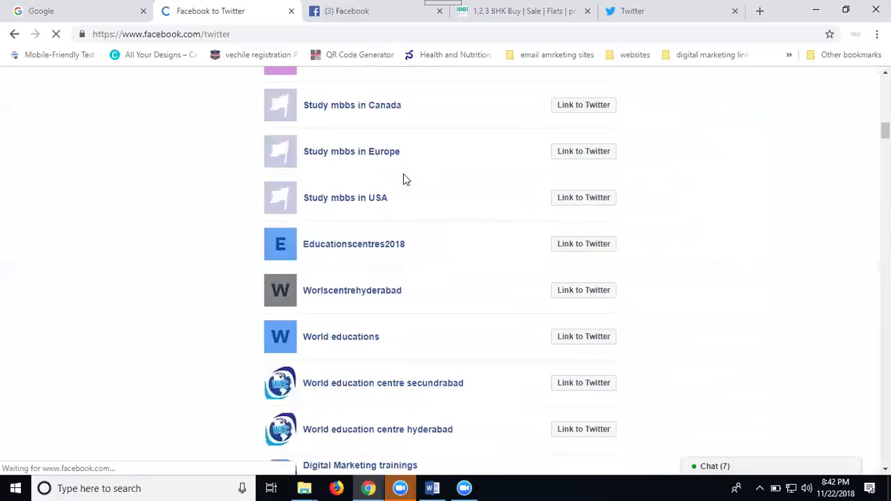
{"action": "scroll", "coordinate": [404, 179], "scroll_direction": "down", "scroll_amount": 10}
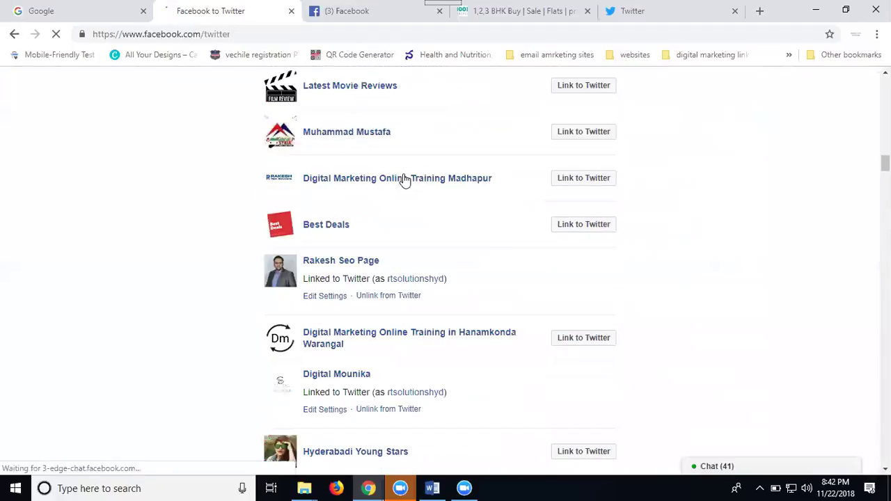
{"action": "scroll", "coordinate": [406, 180], "scroll_direction": "down", "scroll_amount": 4}
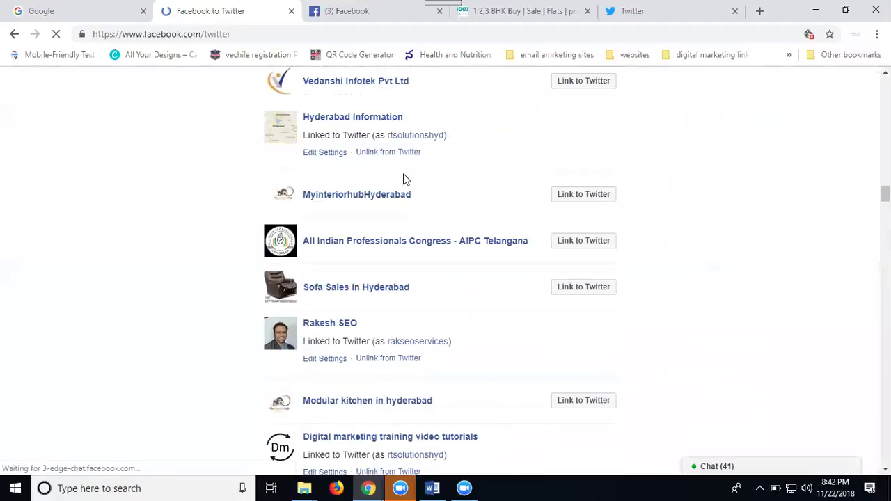
{"action": "key", "text": "ctrl+f"}
{"action": "type", "text": "book"}
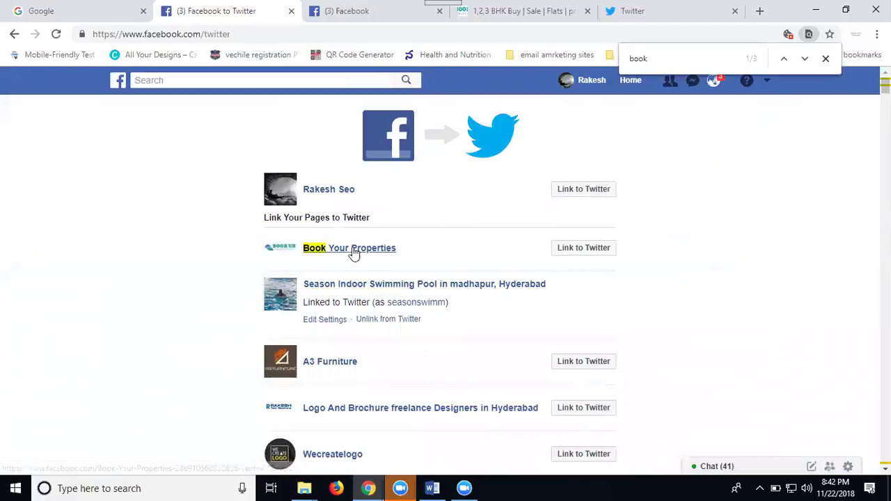
{"action": "left_click", "coordinate": [585, 250]}
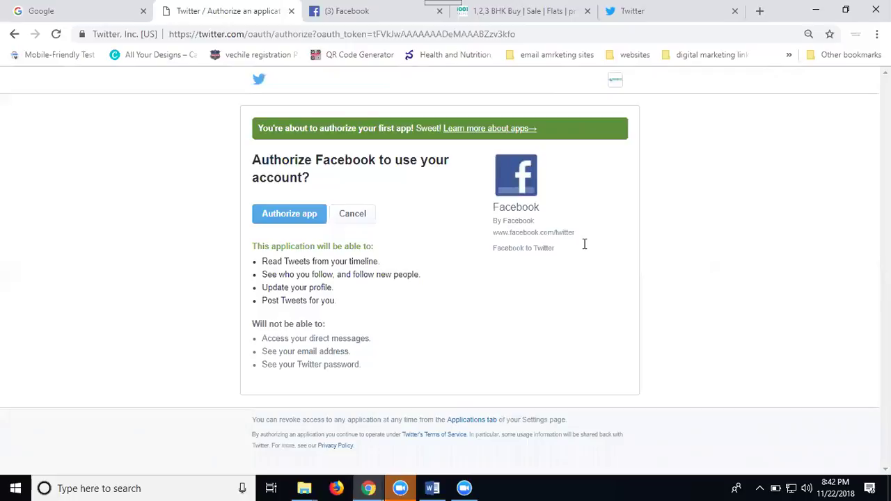
{"action": "left_click", "coordinate": [285, 217]}
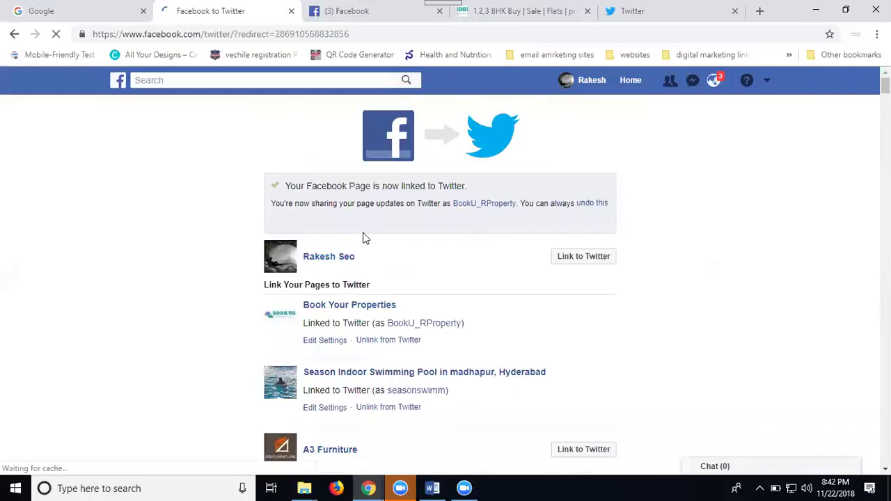
Step: Open the linked Book Your Properties Facebook page in a separate browser tab
{"action": "scroll", "coordinate": [395, 242], "scroll_direction": "down", "scroll_amount": 2}
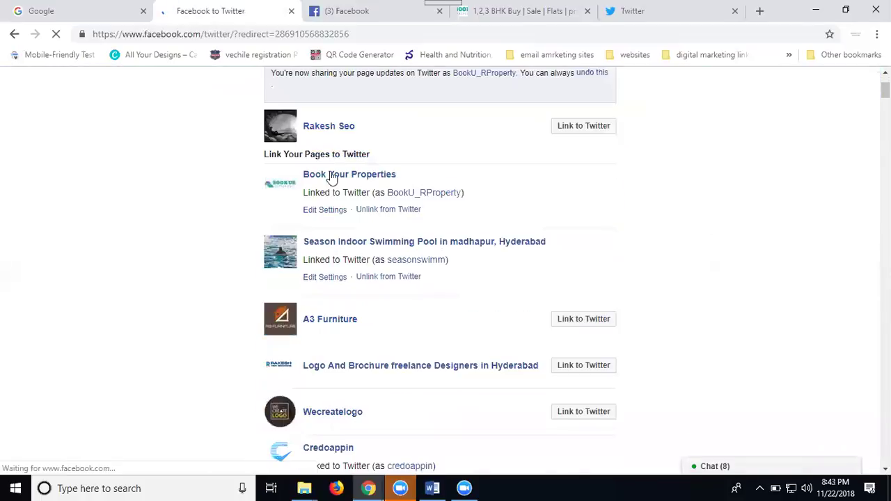
{"action": "middle_click", "coordinate": [352, 182]}
{"action": "left_click", "coordinate": [320, 8]}
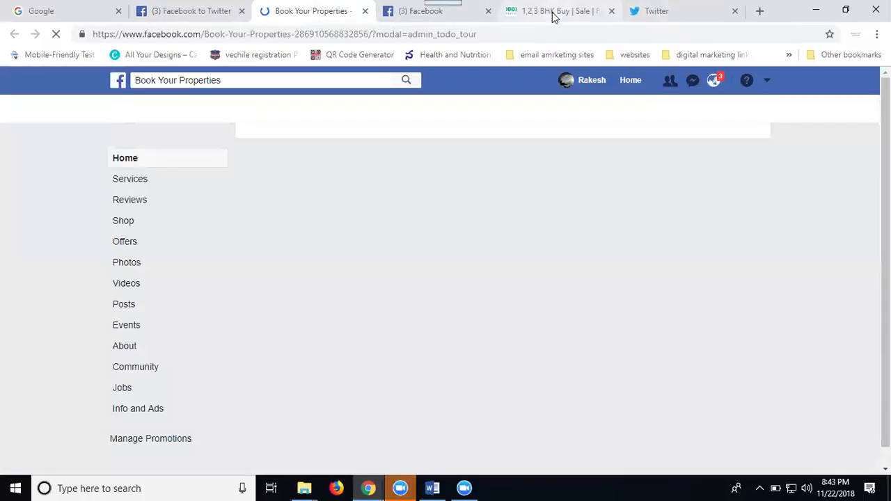
Step: Copy the Book Ur Properties website address and return to the Book Your Properties Facebook page
{"action": "left_click", "coordinate": [553, 16]}
{"action": "left_click", "coordinate": [357, 39]}
{"action": "key", "text": "ctrl+c"}
{"action": "left_click", "coordinate": [319, 21]}
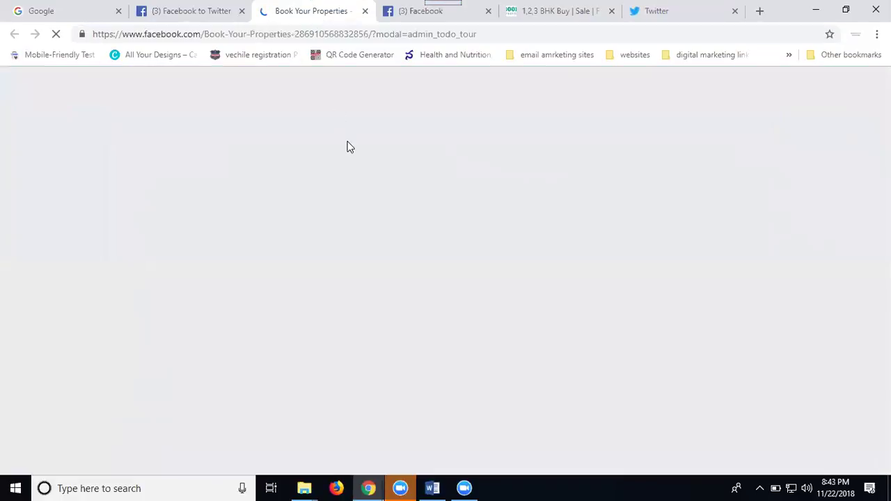
{"action": "mouse_move", "coordinate": [348, 148]}
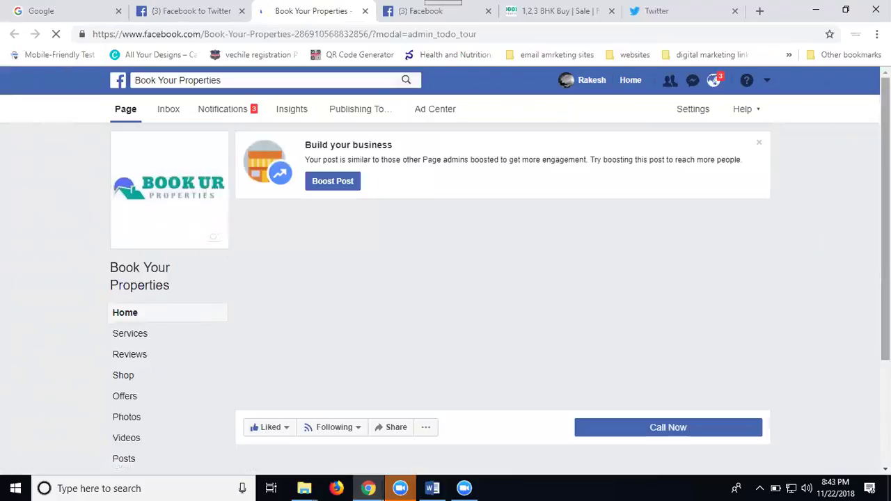
{"action": "scroll", "coordinate": [850, 175], "scroll_direction": "down", "scroll_amount": 5}
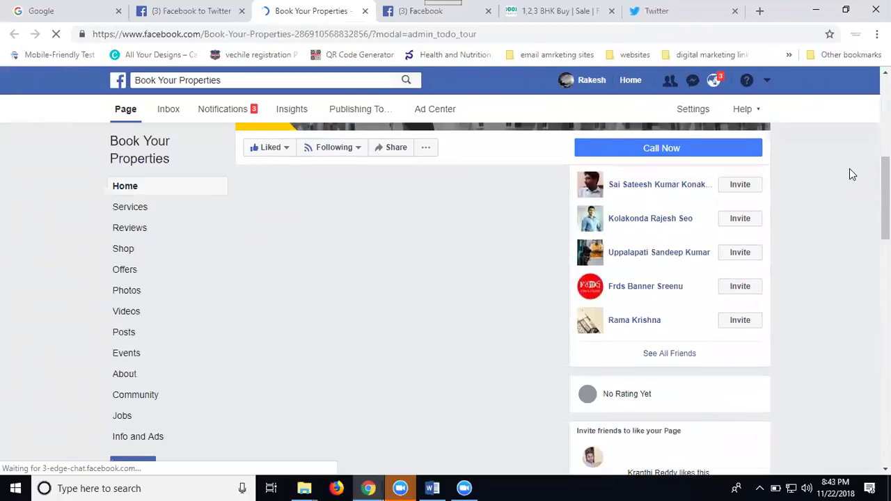
{"action": "mouse_move", "coordinate": [304, 489]}
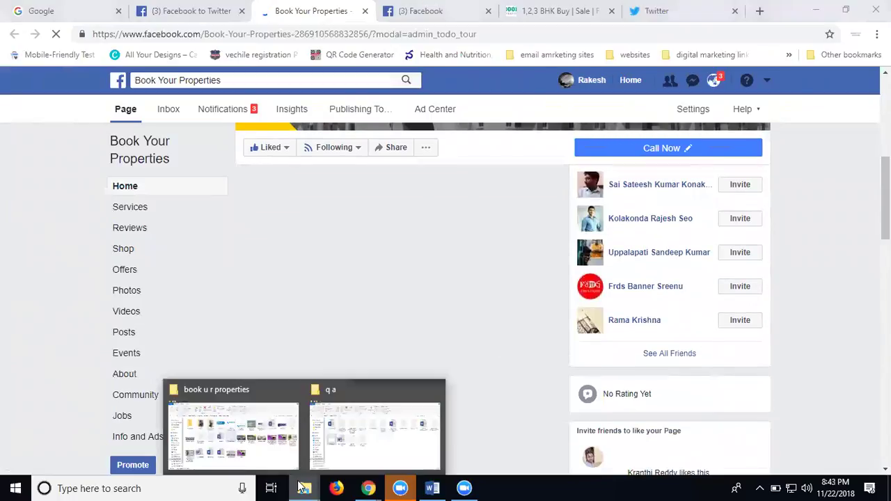
{"action": "left_click", "coordinate": [249, 427]}
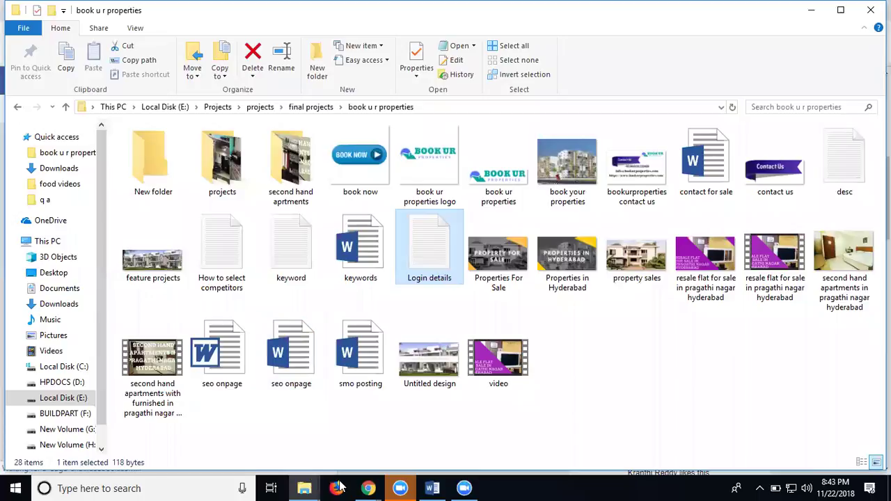
{"action": "mouse_move", "coordinate": [369, 481]}
{"action": "left_click", "coordinate": [315, 429]}
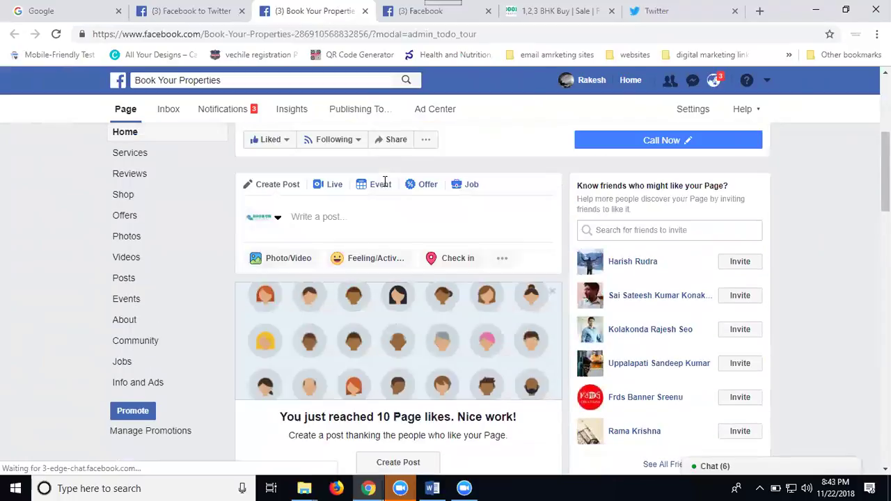
{"action": "left_click", "coordinate": [355, 240]}
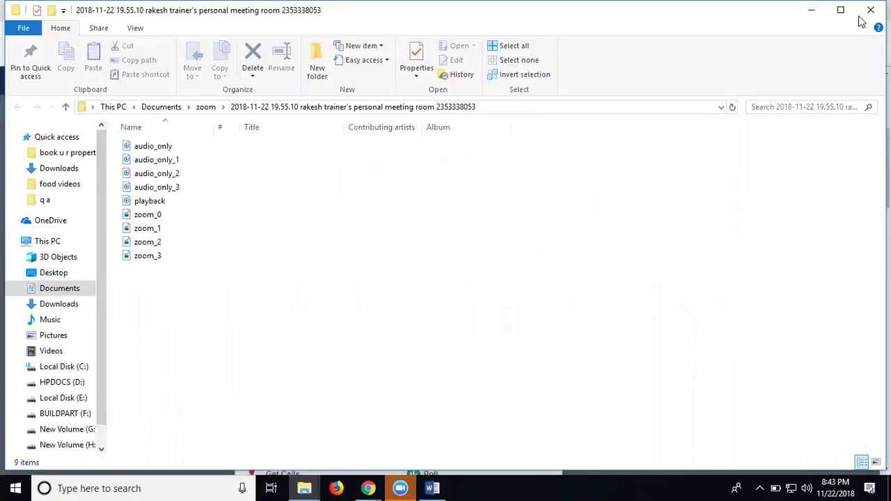
{"action": "left_click", "coordinate": [871, 10]}
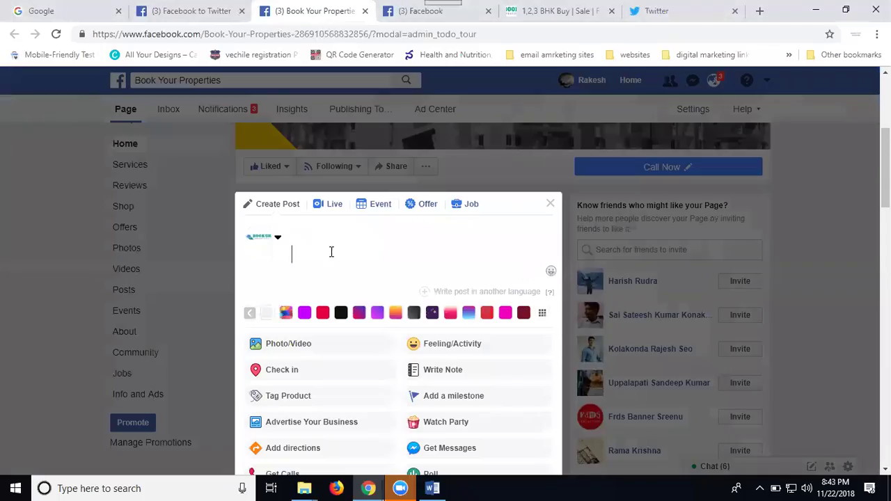
{"action": "key", "text": "ctrl+v"}
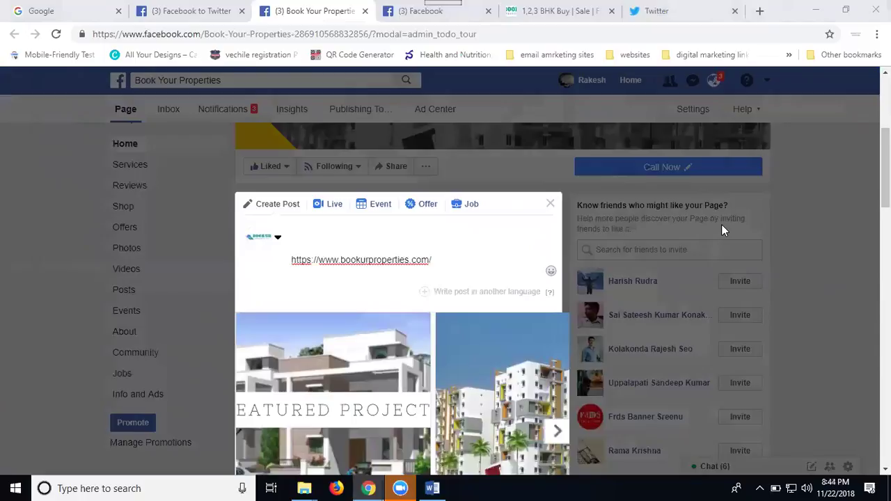
Step: Deselect the link's two suggested preview images and browse to the book u r properties folder to upload a custom image
{"action": "scroll", "coordinate": [463, 344], "scroll_direction": "down", "scroll_amount": 4}
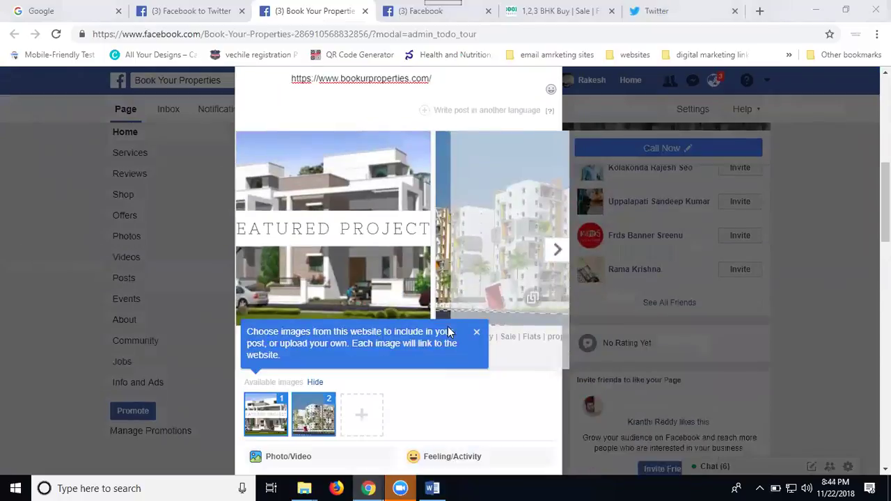
{"action": "scroll", "coordinate": [267, 289], "scroll_direction": "down", "scroll_amount": 3}
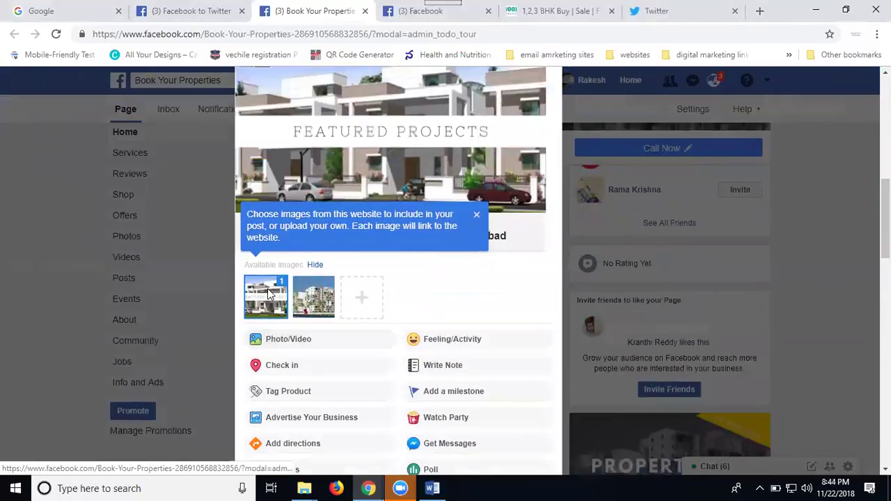
{"action": "left_click", "coordinate": [368, 149]}
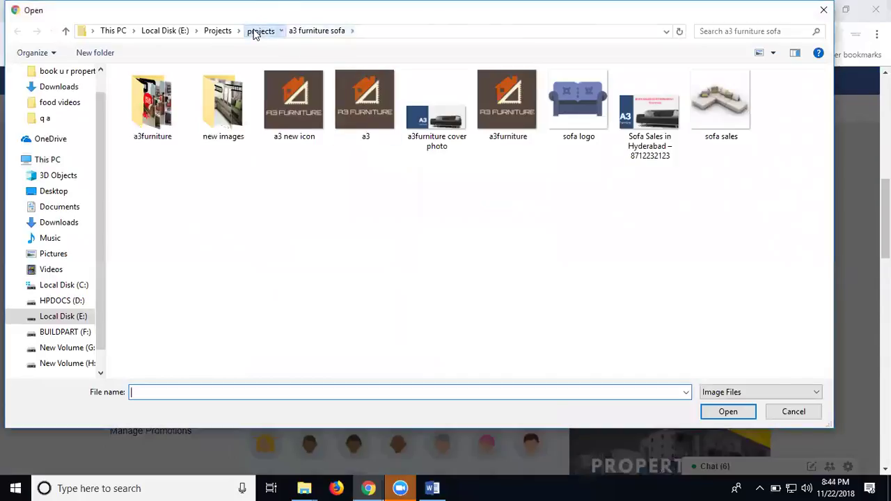
{"action": "left_click", "coordinate": [256, 32]}
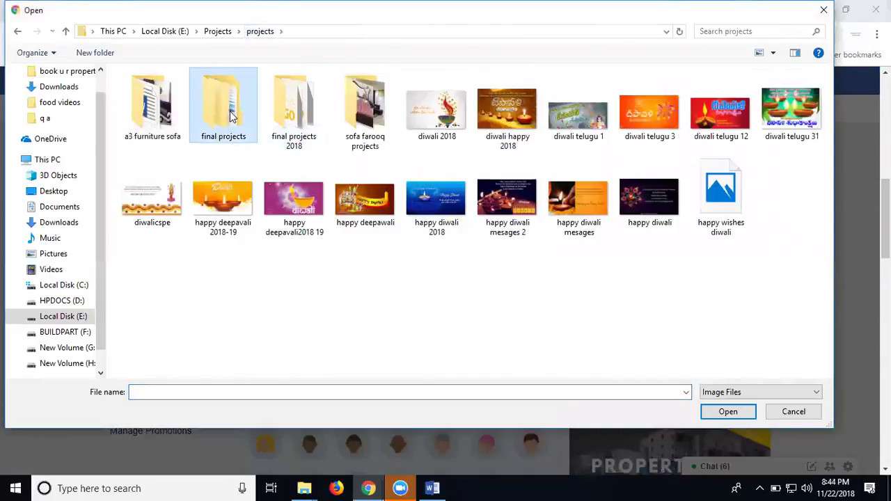
{"action": "double_click", "coordinate": [241, 120]}
{"action": "double_click", "coordinate": [364, 111]}
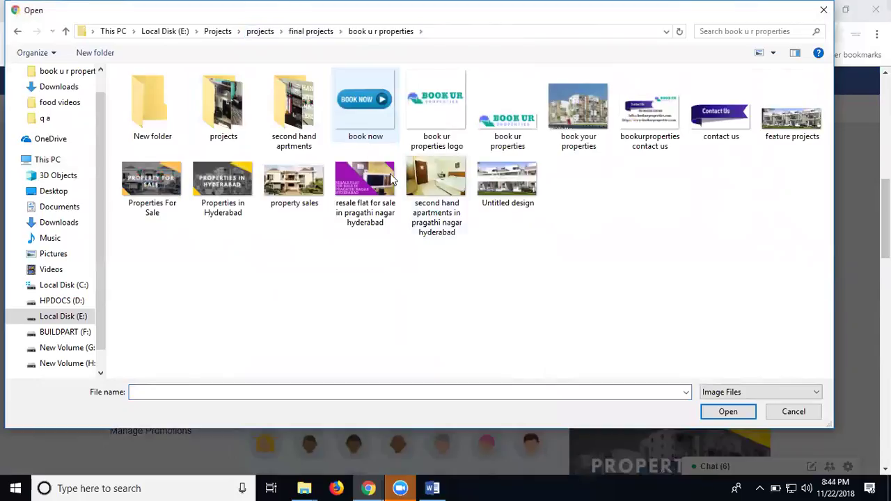
Step: Copy the file name "second hand apartments in pragathi nagar hyderabad" from the bedroom image
{"action": "left_click", "coordinate": [439, 235]}
{"action": "left_click", "coordinate": [440, 224]}
{"action": "key", "text": "ctrl+c"}
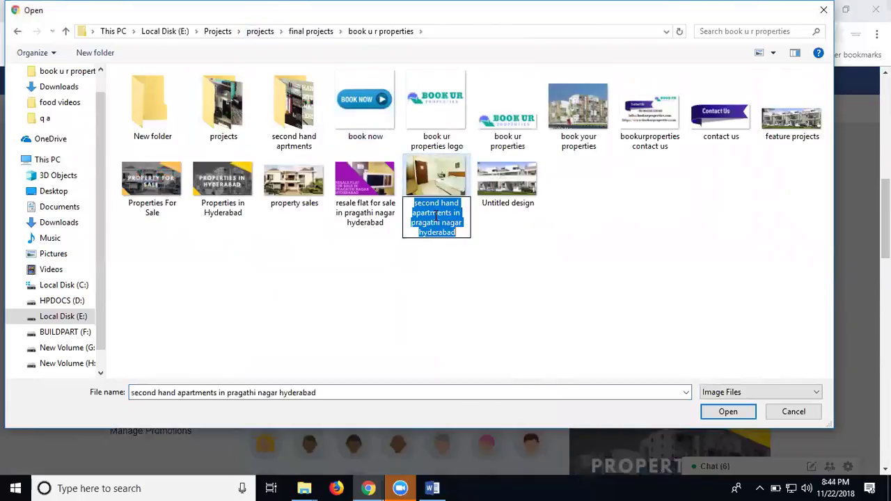
{"action": "right_click", "coordinate": [451, 240]}
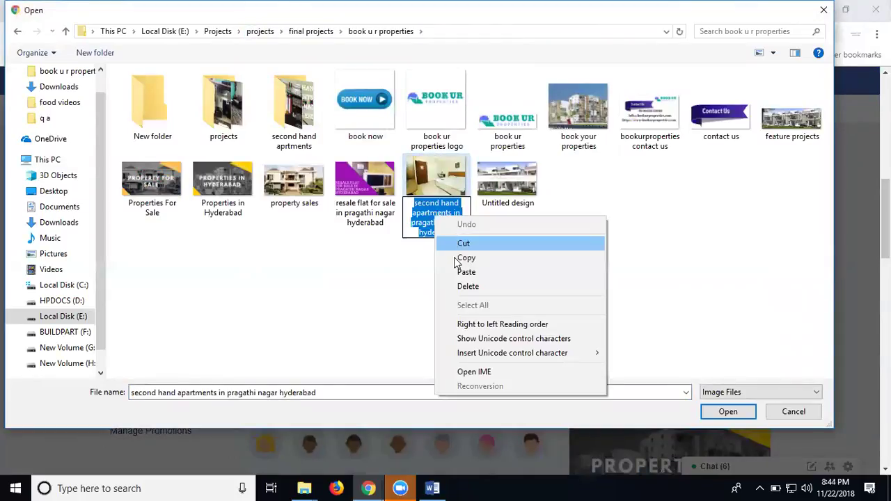
{"action": "key", "text": "Escape"}
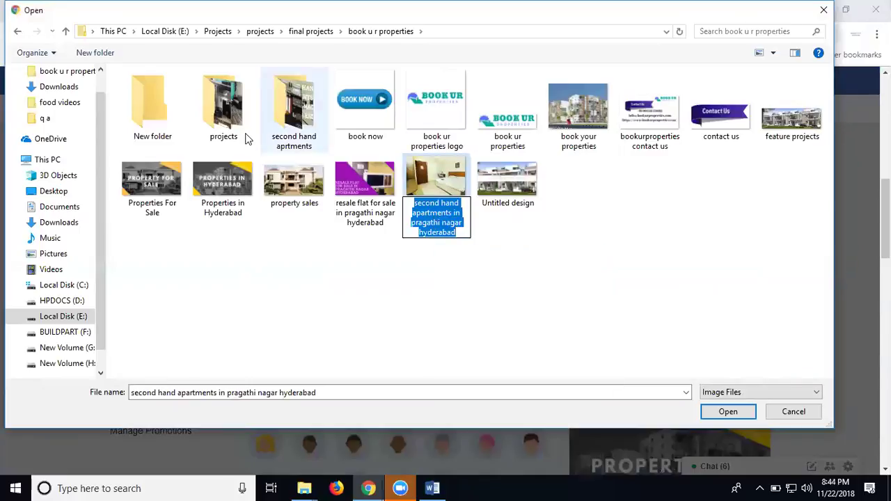
Step: Upload the image "second hand apartments in pragathi nagar hyderabad" from the second hand aprtments folder to the post
{"action": "left_click", "coordinate": [263, 119]}
{"action": "double_click", "coordinate": [264, 119]}
{"action": "double_click", "coordinate": [154, 118]}
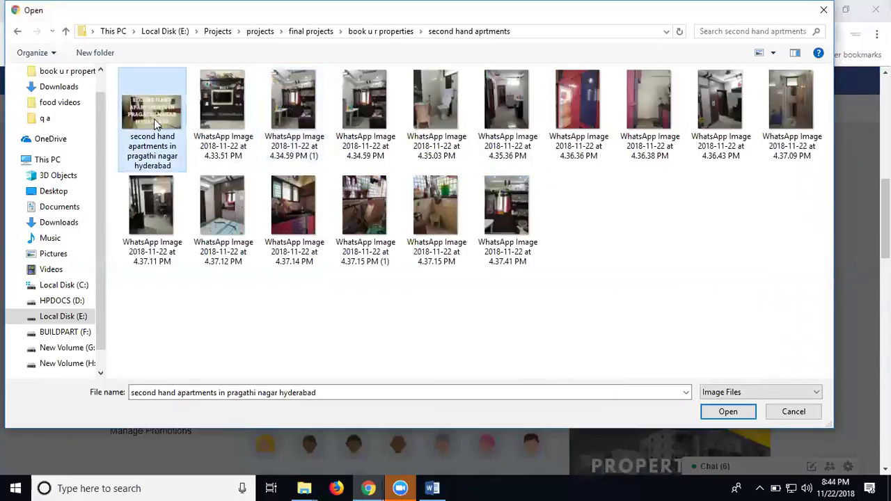
Step: Paste "second hand apartments in pragathi nagar hyderabad" as the post text above the website link
{"action": "scroll", "coordinate": [450, 332], "scroll_direction": "up", "scroll_amount": 4}
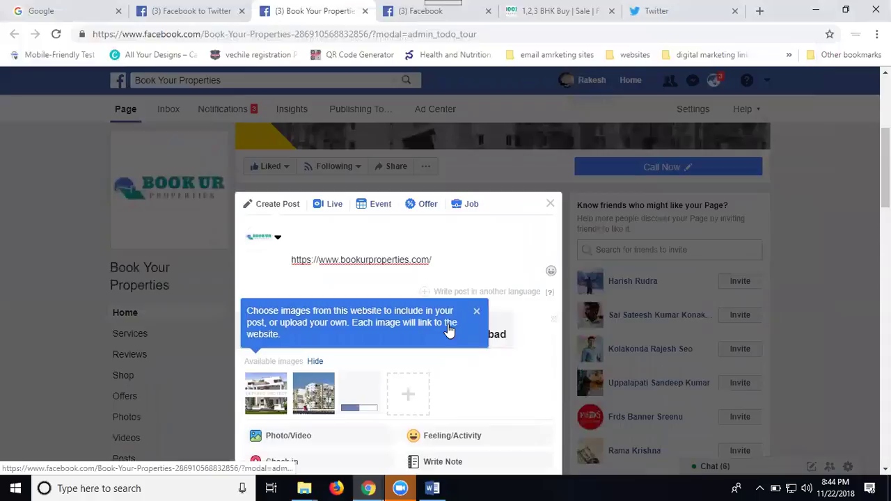
{"action": "left_click", "coordinate": [396, 234]}
{"action": "key", "text": "ctrl+v"}
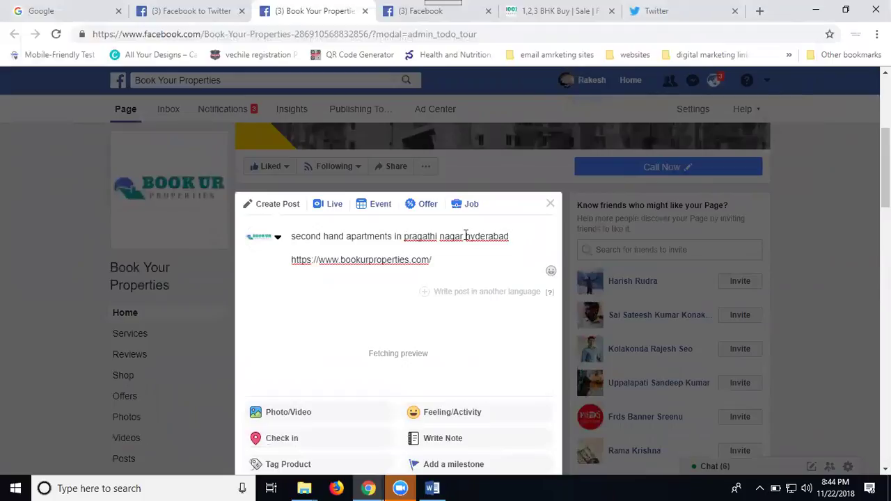
Step: Turn the location and property words in the post text into the hashtags #apartments, #pragathinagar and #hyderabad
{"action": "left_click", "coordinate": [404, 236]}
{"action": "type", "text": "#"}
{"action": "key", "text": "BackSpace"}
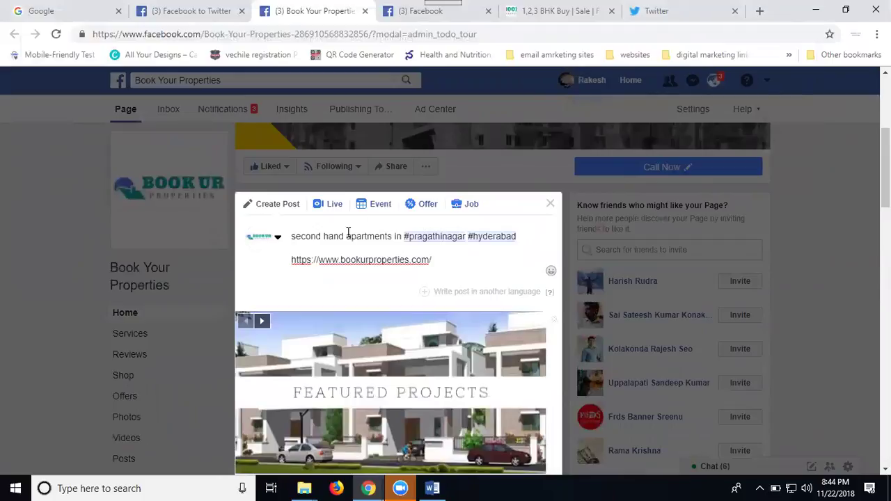
{"action": "type", "text": "#"}
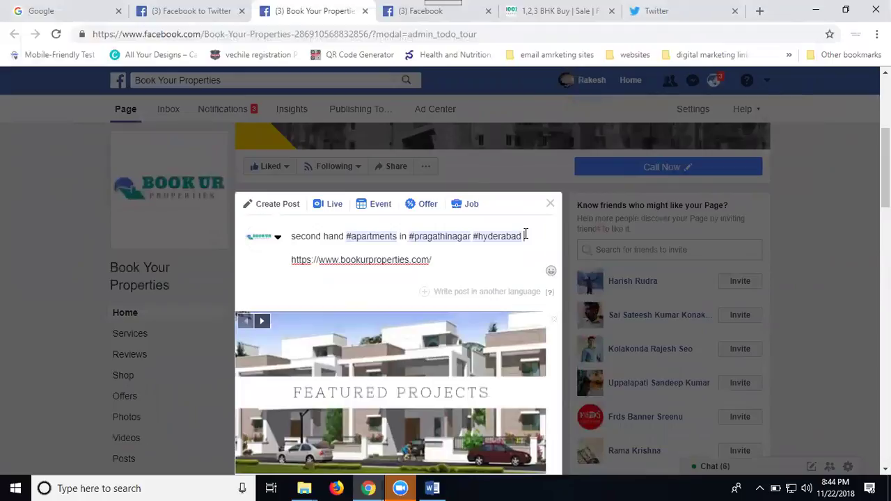
Step: Add a dash and the hashtags #bookurproperties, #bookyourproperty and #bookyourproprties to the post text above the website link
{"action": "type", "text": "#"}
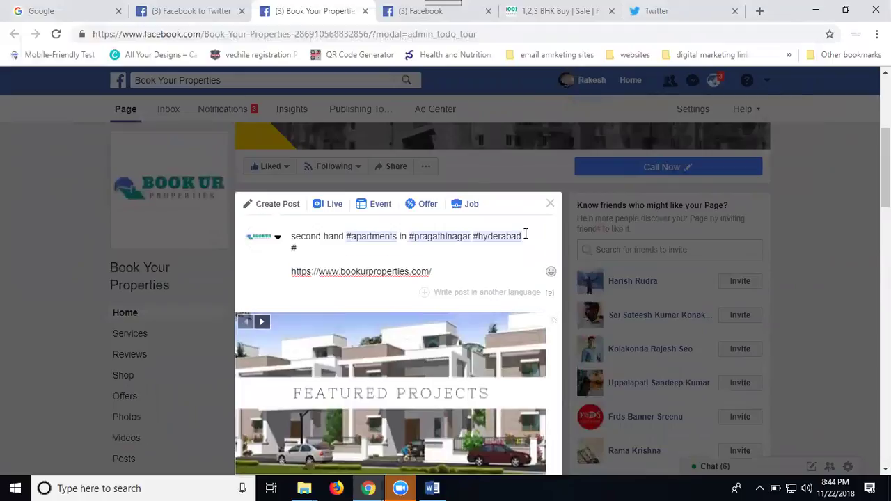
{"action": "type", "text": "bookurproperties #booky"}
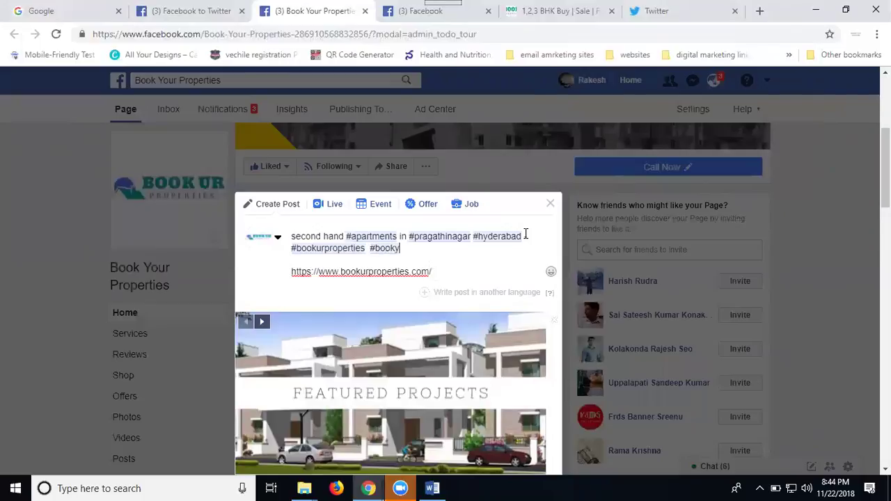
{"action": "type", "text": "ourproperty"}
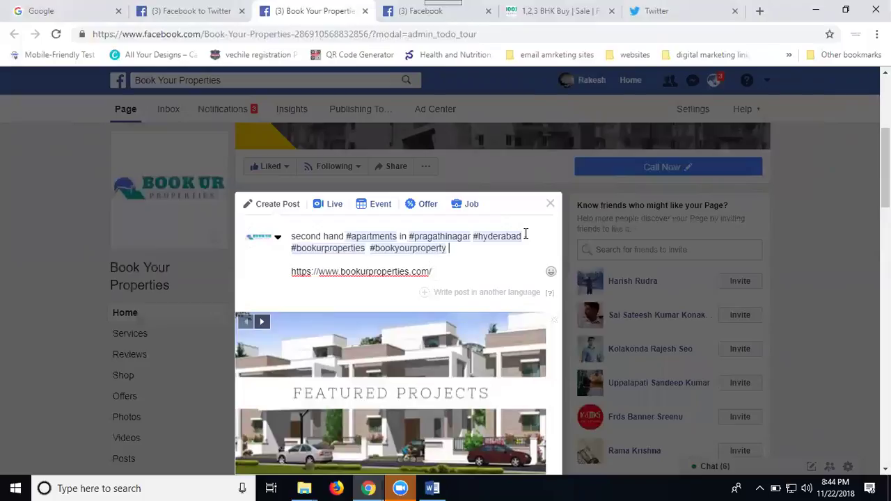
{"action": "type", "text": " #bookyourproprties"}
Step: Try different selections of the uploaded image and the suggested images for the link preview
{"action": "scroll", "coordinate": [487, 272], "scroll_direction": "down", "scroll_amount": 3}
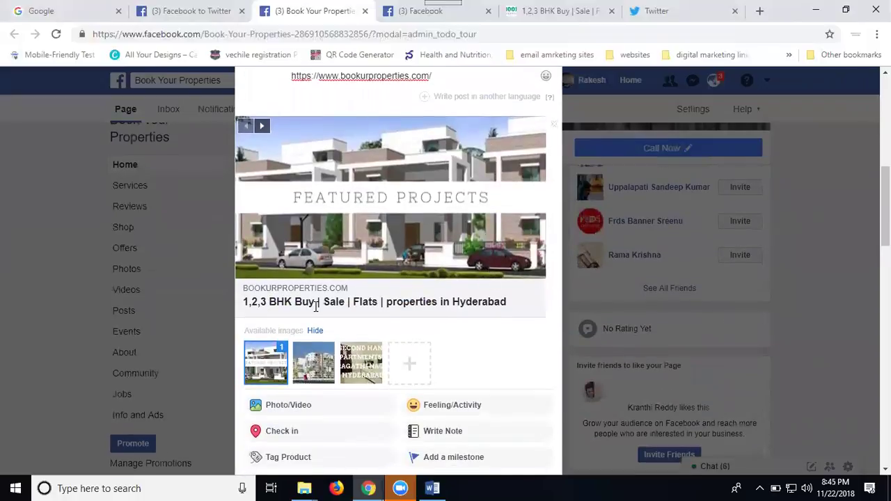
{"action": "left_click", "coordinate": [346, 363]}
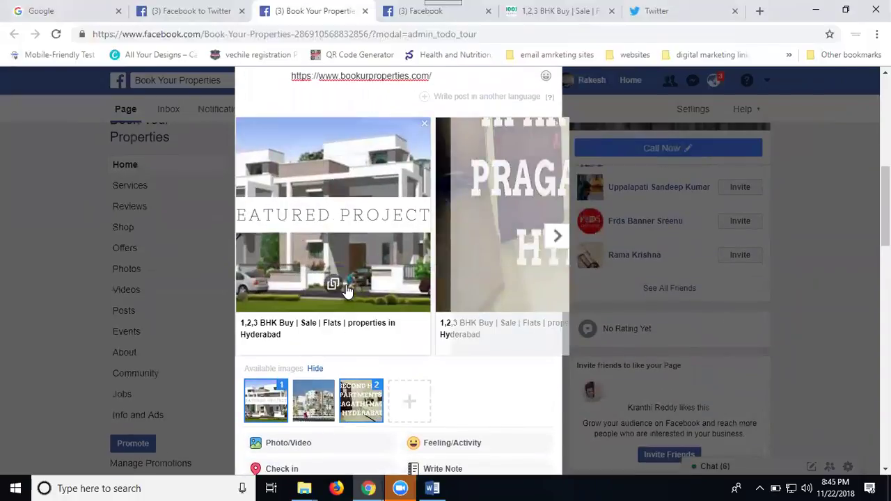
{"action": "left_click", "coordinate": [265, 405]}
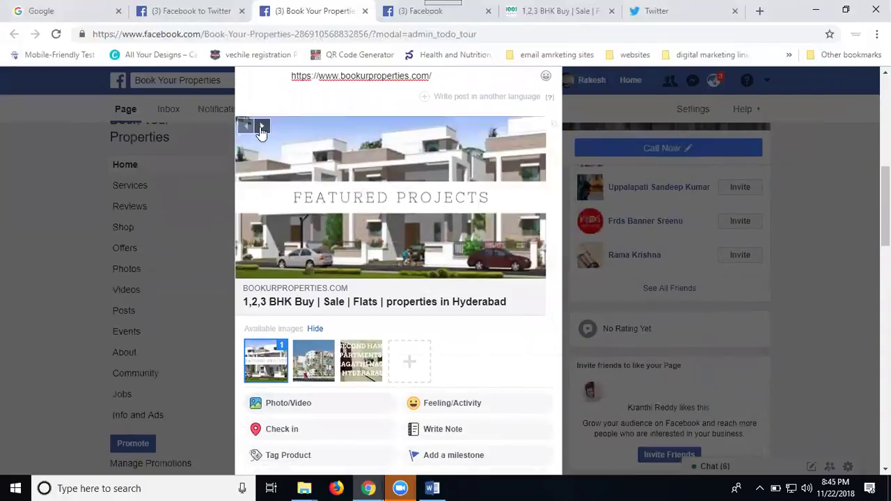
{"action": "left_click", "coordinate": [262, 128]}
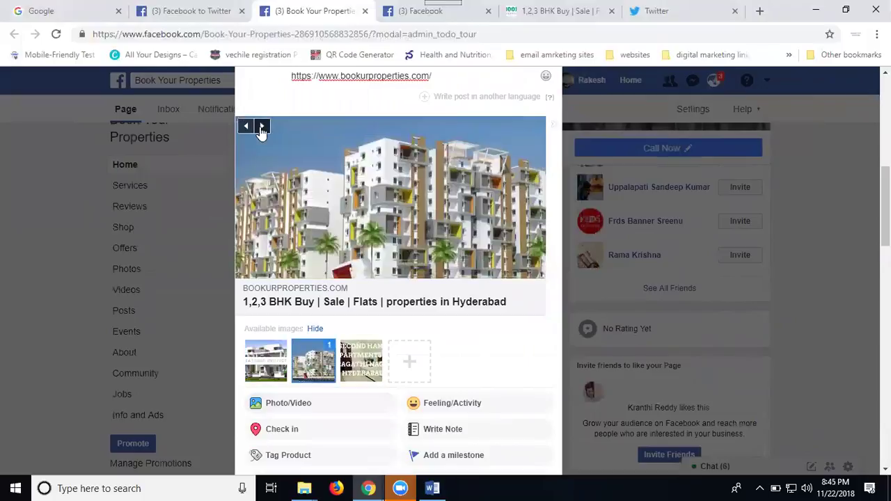
{"action": "left_click", "coordinate": [261, 128]}
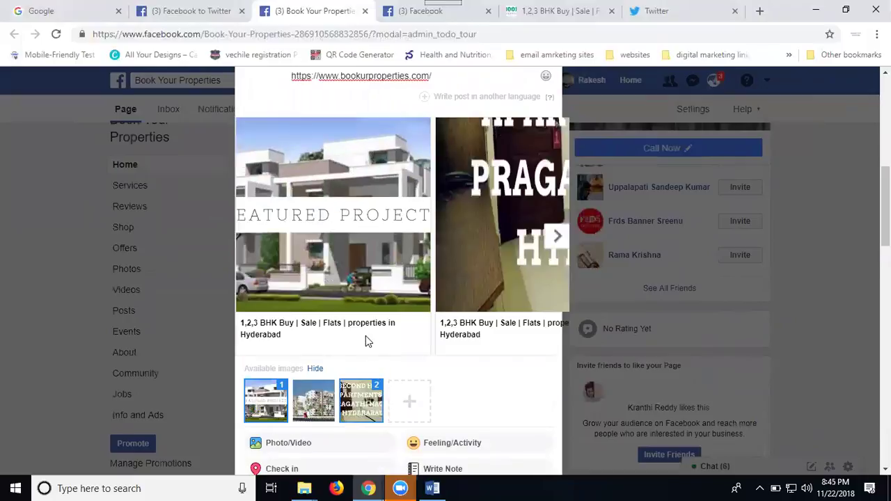
{"action": "left_click", "coordinate": [282, 407]}
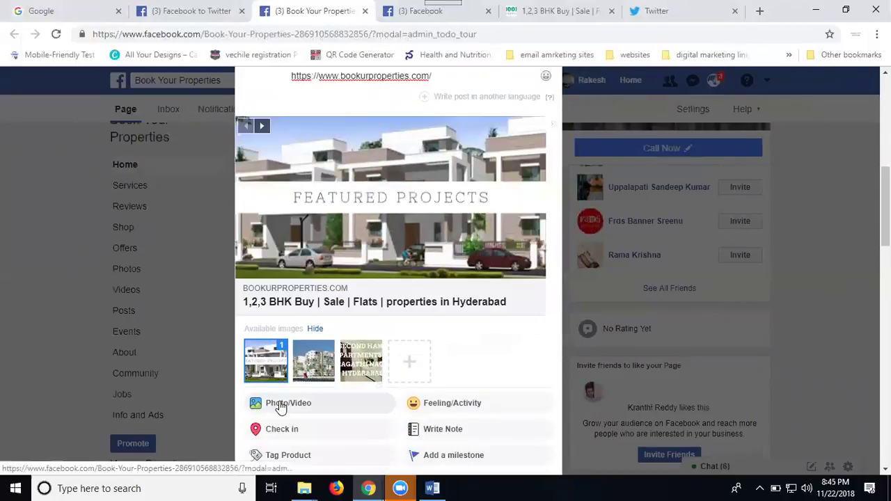
{"action": "scroll", "coordinate": [419, 225], "scroll_direction": "down", "scroll_amount": 1}
{"action": "scroll", "coordinate": [419, 219], "scroll_direction": "down", "scroll_amount": 3}
{"action": "left_click", "coordinate": [313, 100]}
{"action": "scroll", "coordinate": [412, 305], "scroll_direction": "up", "scroll_amount": 5}
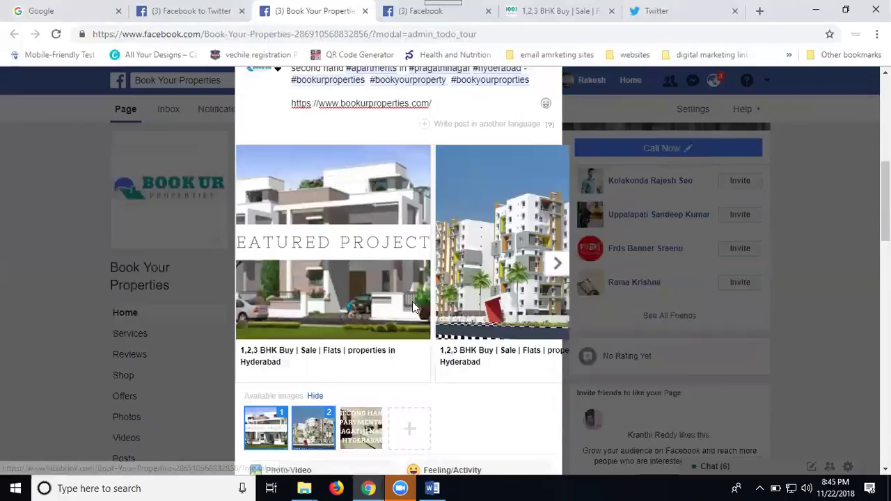
Step: Deselect the apartment building image, keeping only the Featured Projects image in the link preview, and publish the post
{"action": "scroll", "coordinate": [394, 324], "scroll_direction": "down", "scroll_amount": 2}
{"action": "left_click", "coordinate": [325, 341]}
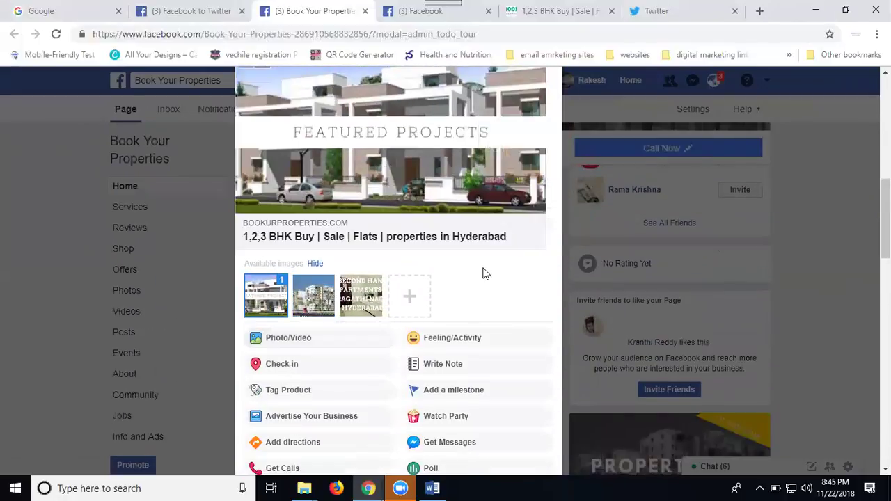
{"action": "scroll", "coordinate": [508, 259], "scroll_direction": "down", "scroll_amount": 4}
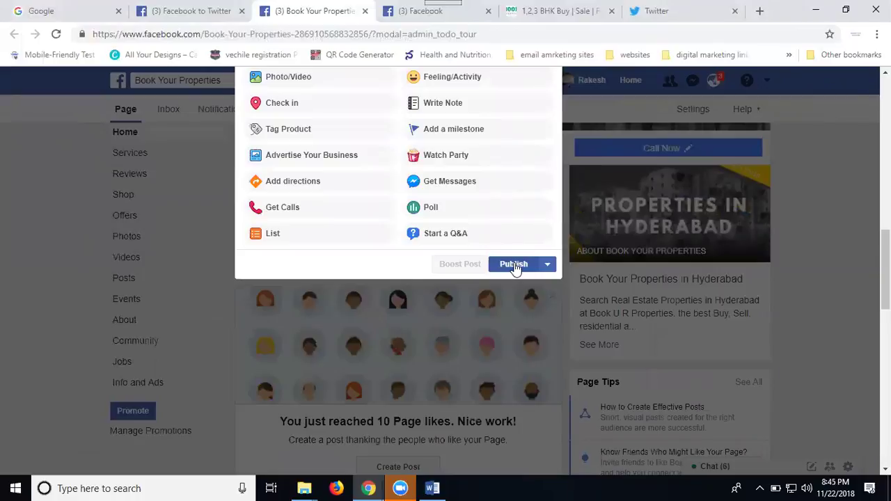
{"action": "left_click", "coordinate": [515, 266]}
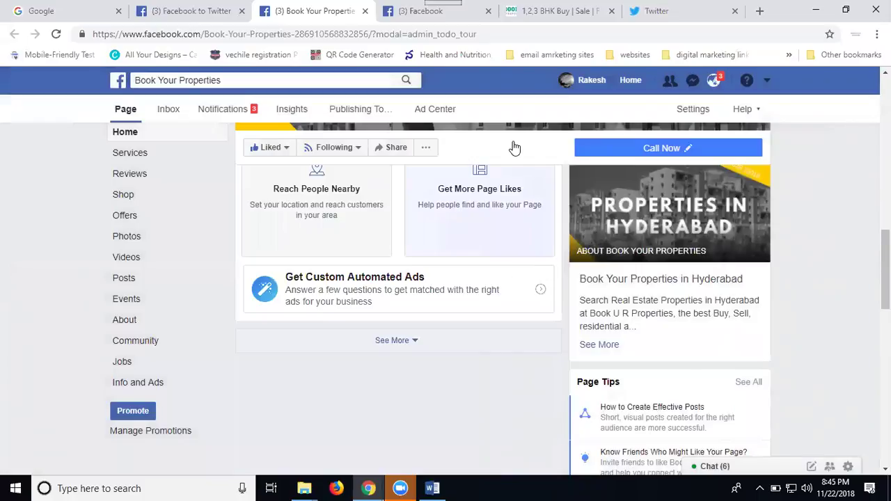
Step: Refresh the Twitter home timeline to check for the shared post, and look over the published post on the Facebook page
{"action": "left_click", "coordinate": [646, 12]}
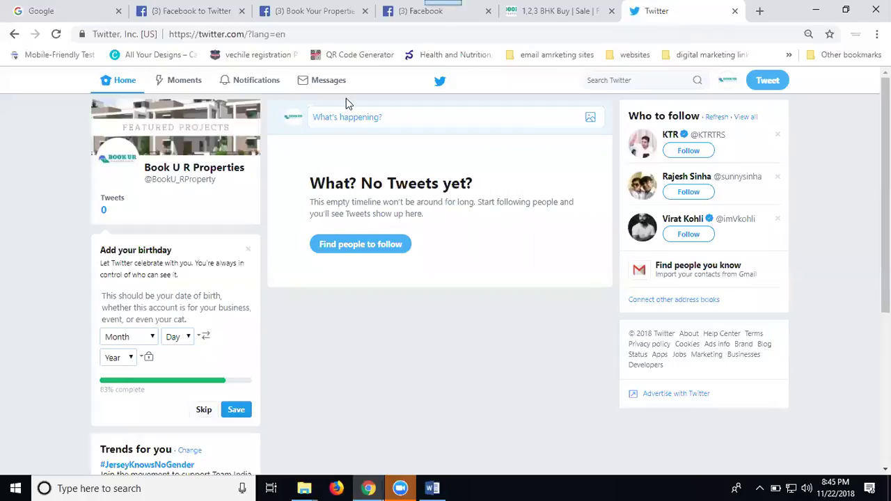
{"action": "left_click", "coordinate": [58, 35]}
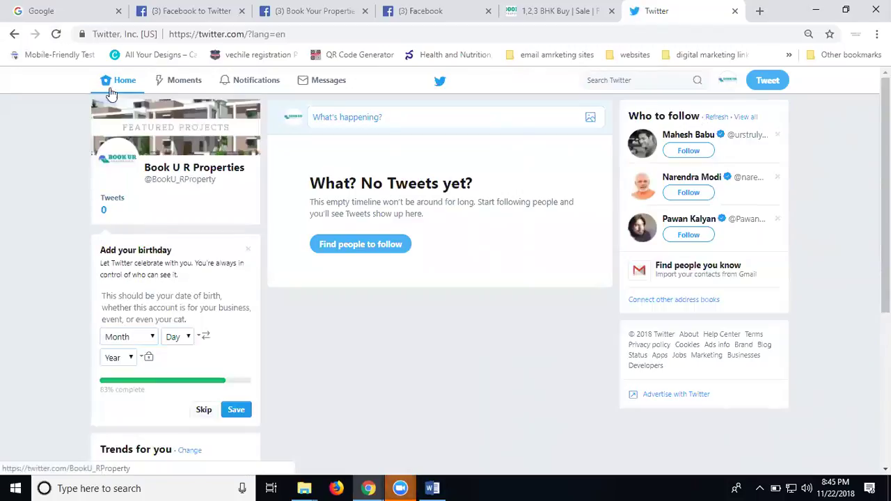
{"action": "left_click", "coordinate": [313, 14]}
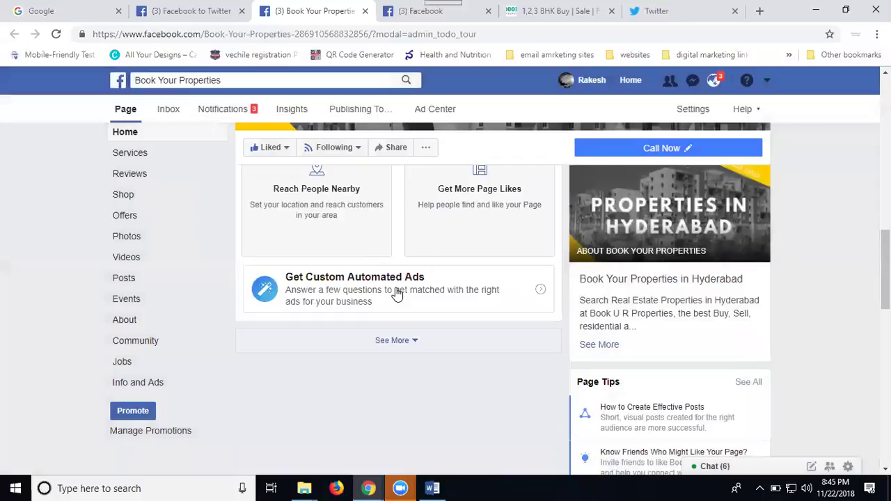
{"action": "left_click", "coordinate": [460, 340]}
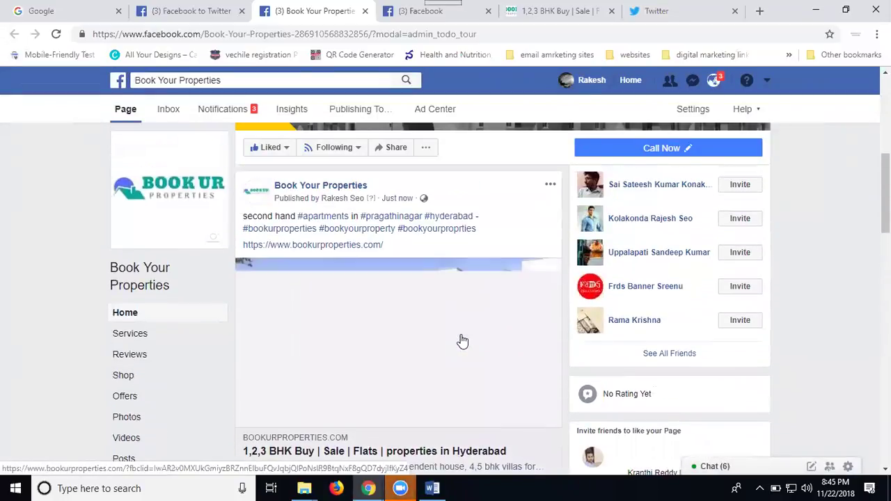
{"action": "scroll", "coordinate": [462, 340], "scroll_direction": "down", "scroll_amount": 2}
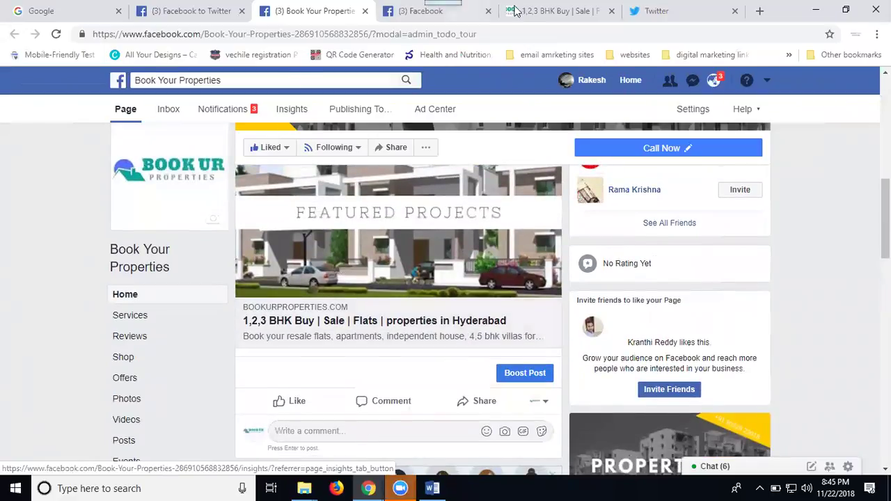
Step: Return to Twitter, refresh the home timeline, and open the Book U R Properties profile's tweets to view the cross-posted tweet
{"action": "left_click", "coordinate": [651, 9]}
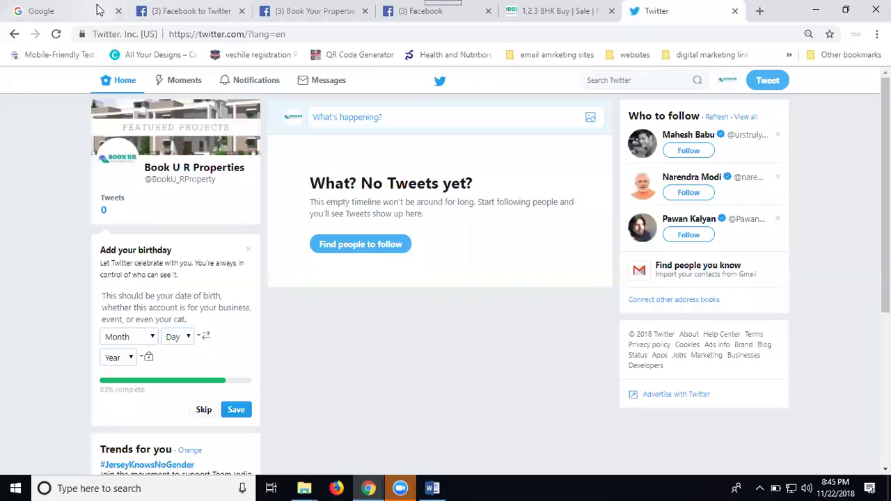
{"action": "left_click", "coordinate": [56, 34]}
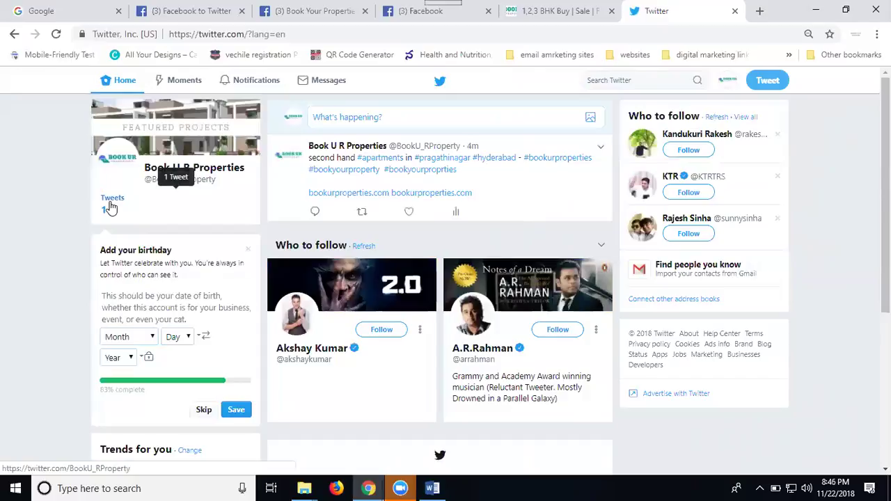
{"action": "left_click", "coordinate": [110, 207]}
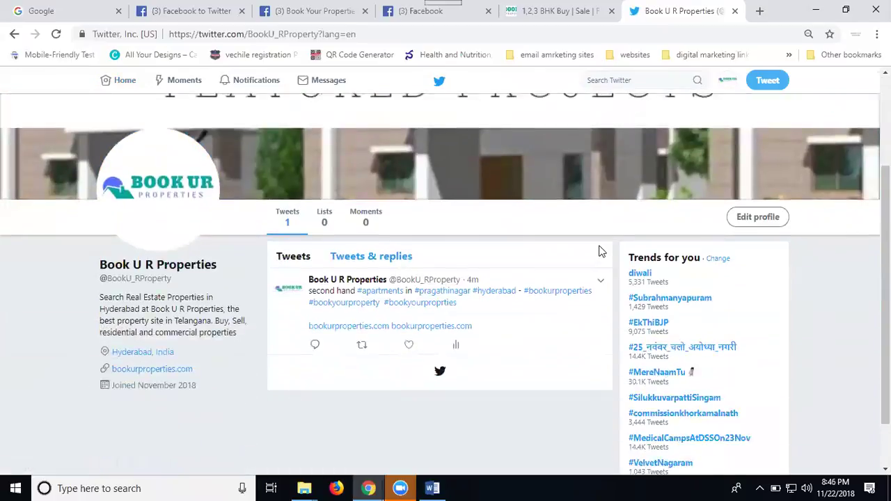
{"action": "scroll", "coordinate": [597, 251], "scroll_direction": "down", "scroll_amount": 2}
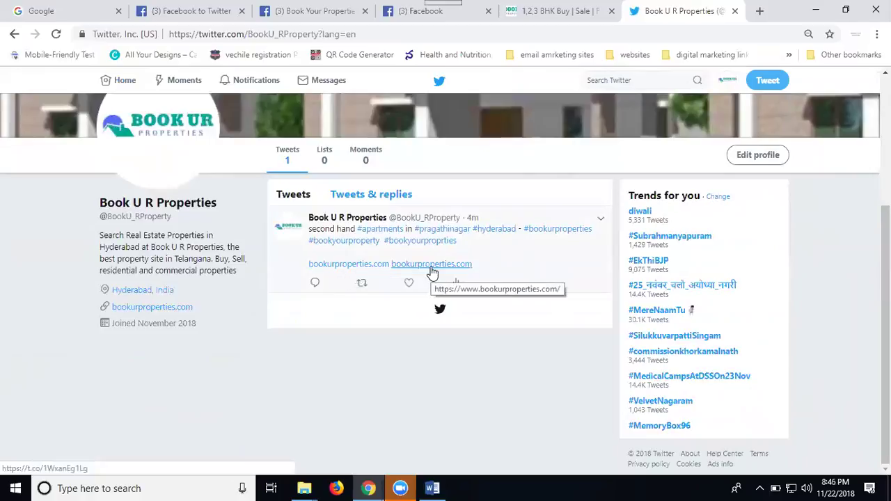
Step: Open both bookurproperties.com links in the tweet to check where they lead
{"action": "left_click", "coordinate": [348, 265]}
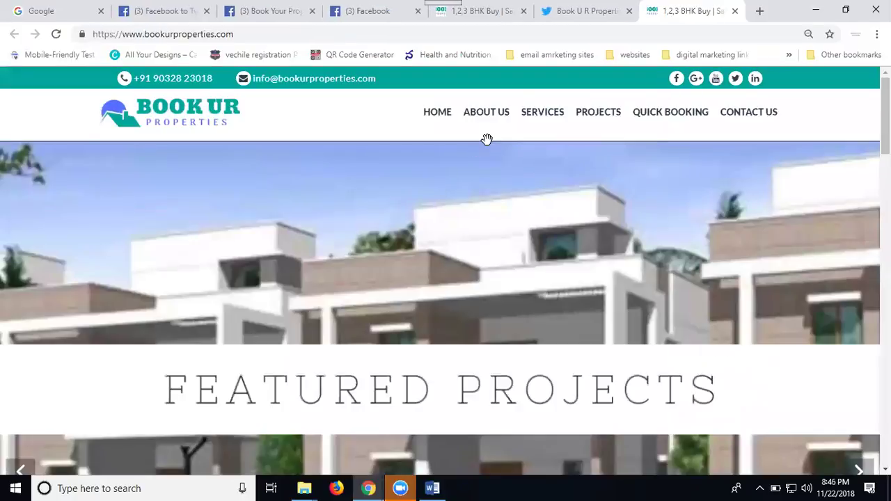
{"action": "left_click", "coordinate": [564, 16]}
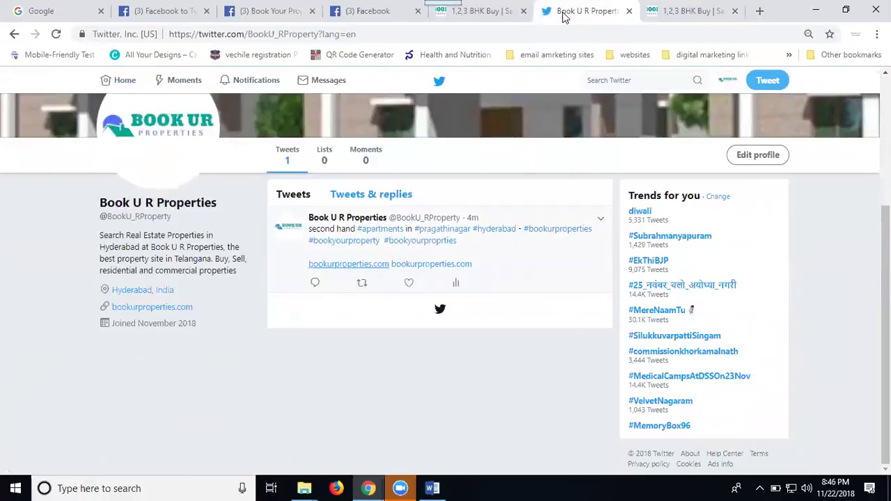
{"action": "left_click", "coordinate": [430, 265]}
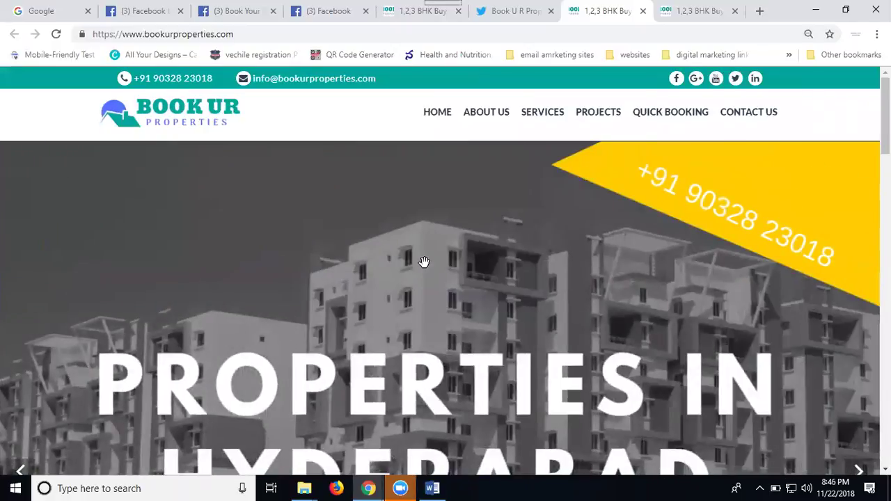
Step: Compare the text, links and image of the published Facebook page post with the matching tweet on Twitter
{"action": "left_click", "coordinate": [238, 11]}
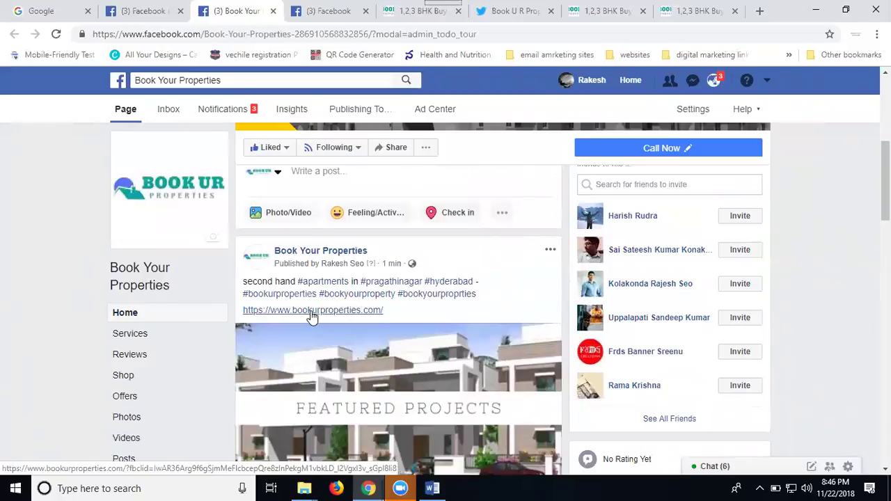
{"action": "scroll", "coordinate": [312, 317], "scroll_direction": "down", "scroll_amount": 2}
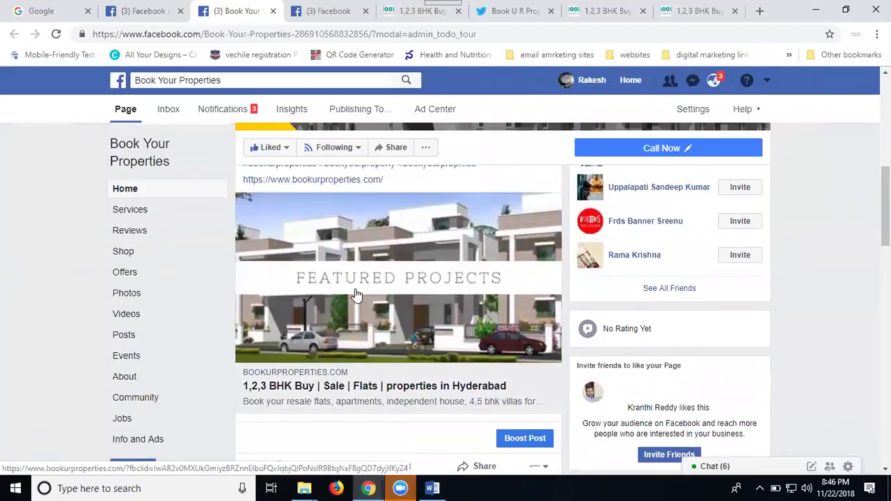
{"action": "scroll", "coordinate": [356, 296], "scroll_direction": "up", "scroll_amount": 2}
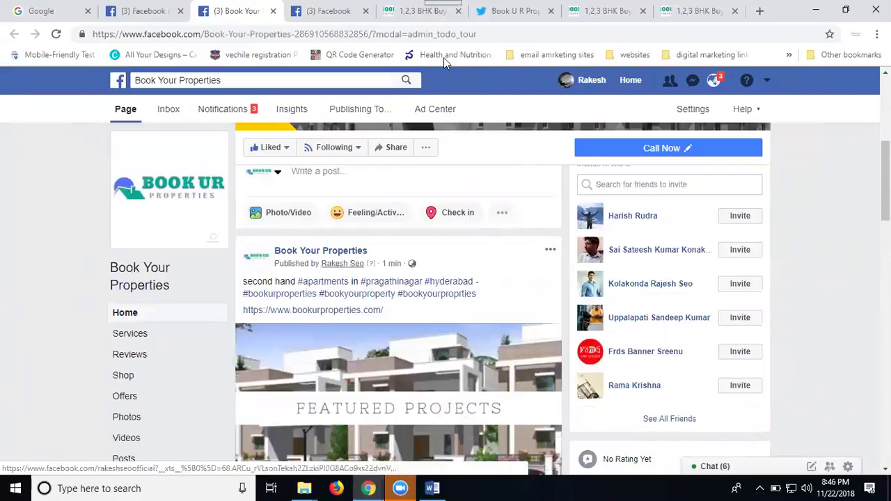
{"action": "left_click", "coordinate": [501, 14]}
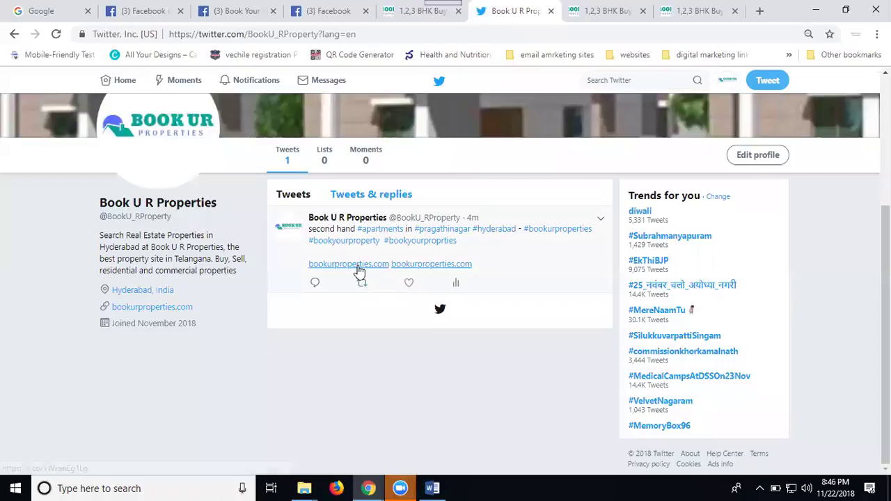
{"action": "left_click", "coordinate": [240, 13]}
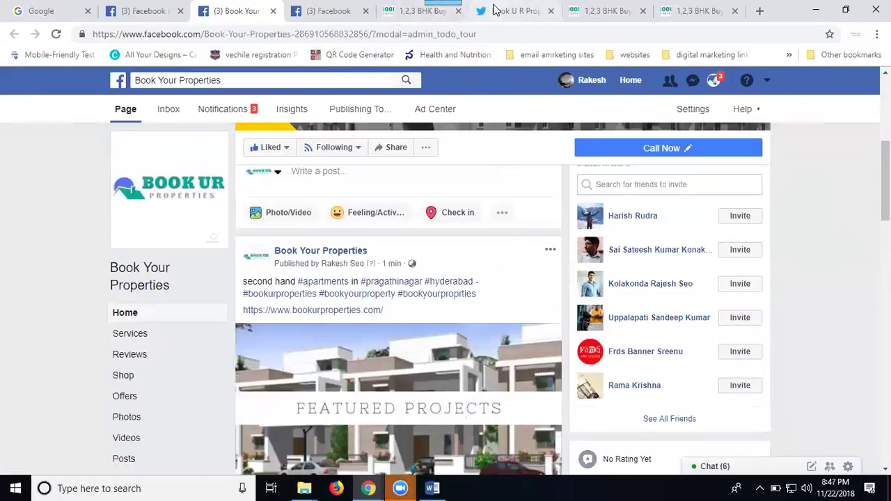
{"action": "left_click", "coordinate": [491, 12]}
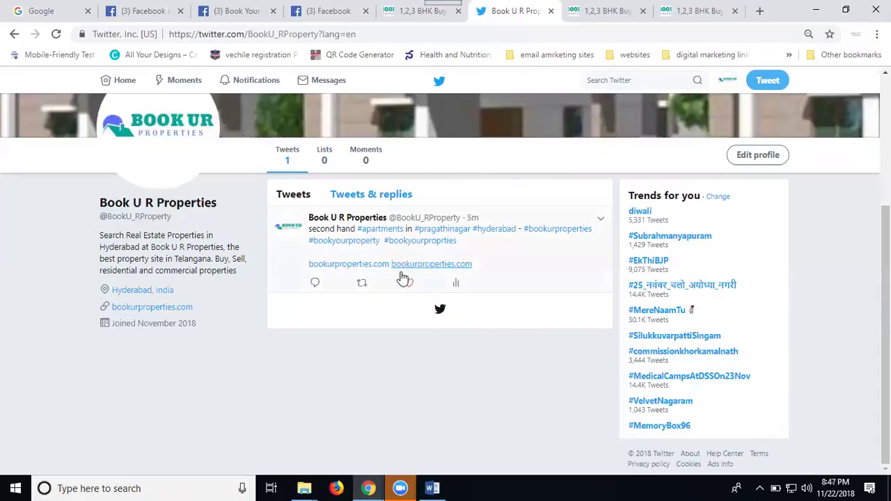
Step: Start a new photo upload post on the Book Your Properties Facebook page and browse to the projects folder inside book u r properties
{"action": "left_click", "coordinate": [236, 11]}
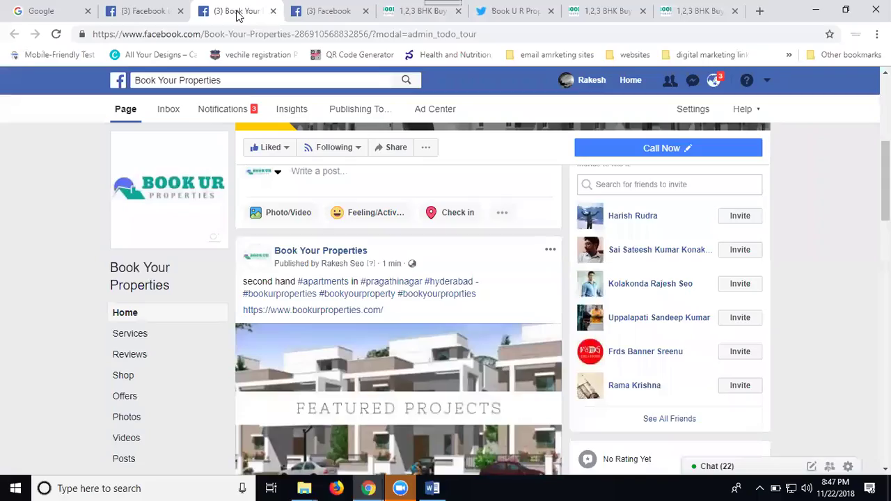
{"action": "left_click", "coordinate": [273, 214]}
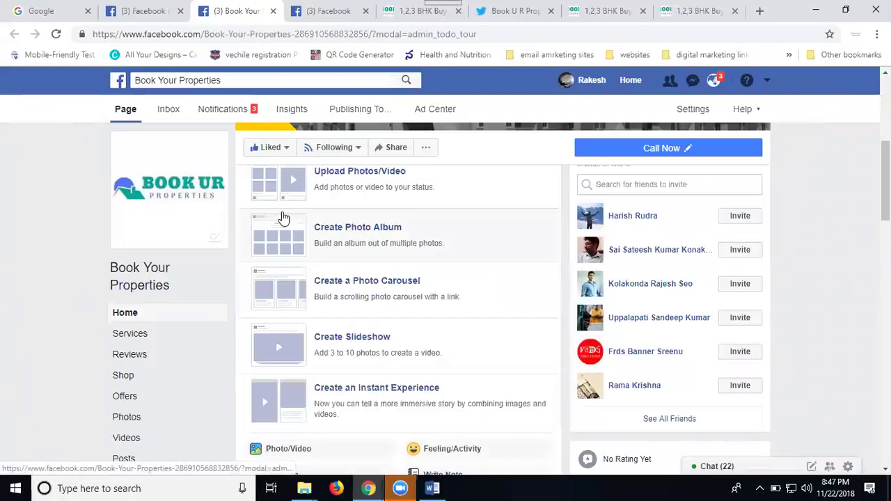
{"action": "left_click", "coordinate": [334, 202]}
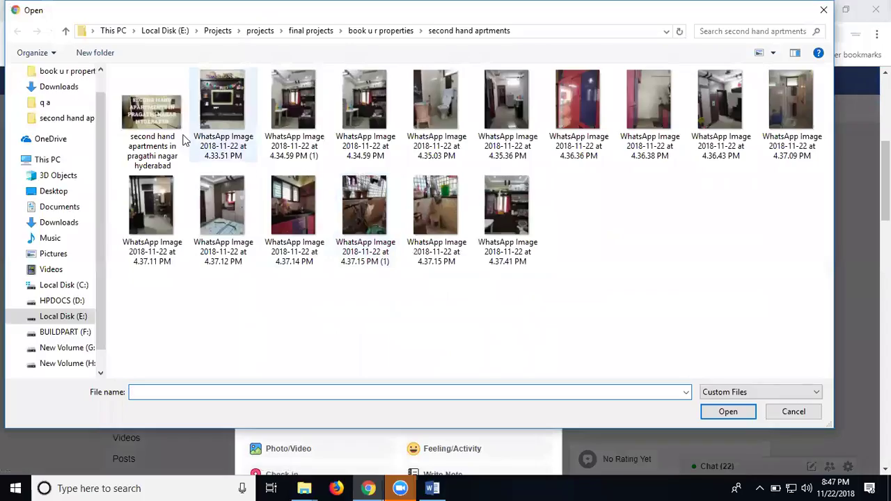
{"action": "left_click", "coordinate": [394, 31]}
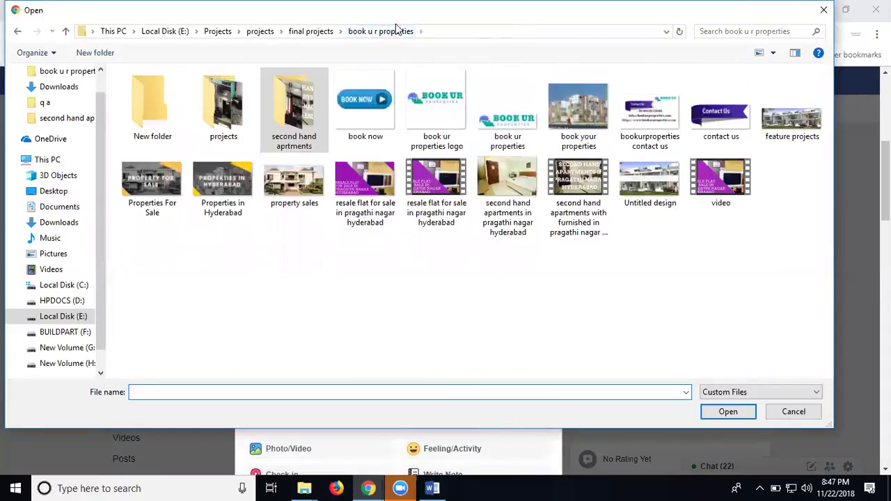
{"action": "double_click", "coordinate": [221, 114]}
Step: Add the 2018-11-18 WhatsApp images 5.02.42 PM (1), (2), (3) and 5.02.47 PM to the post
{"action": "left_click", "coordinate": [136, 140]}
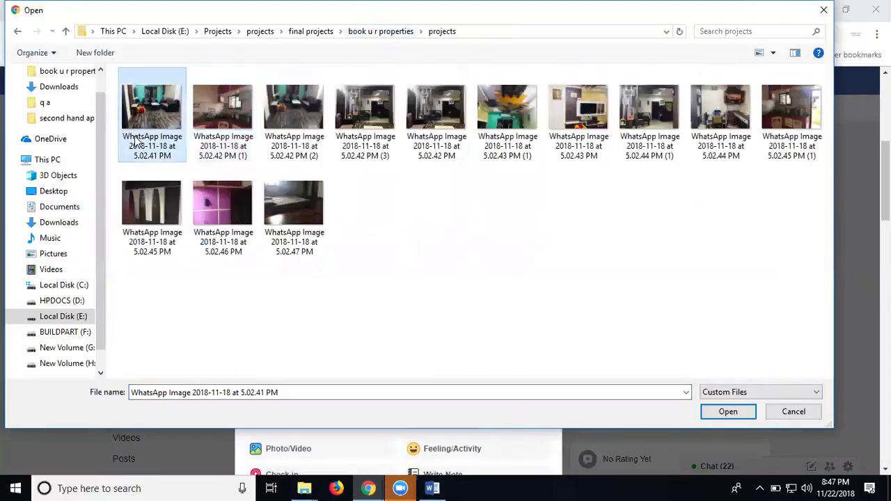
{"action": "key", "text": "ctrl+a"}
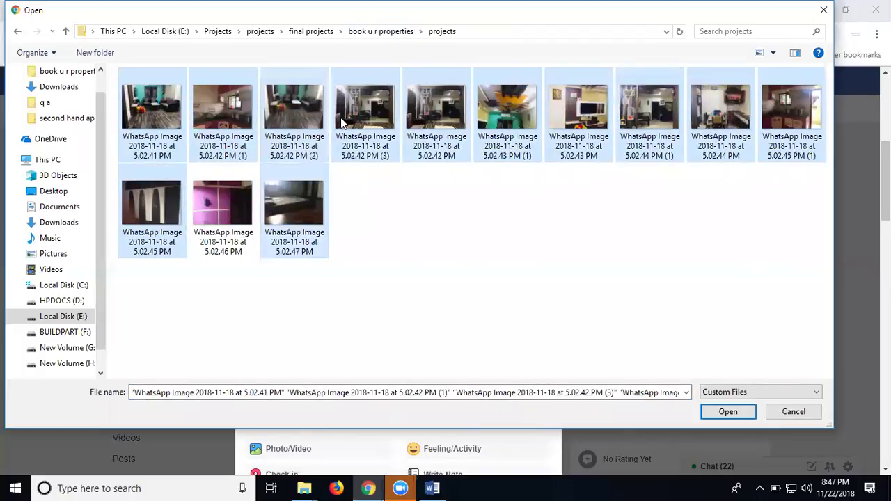
{"action": "left_click", "coordinate": [344, 123], "text": "ctrl"}
{"action": "left_click", "coordinate": [355, 150]}
{"action": "left_click", "coordinate": [292, 209], "text": "ctrl"}
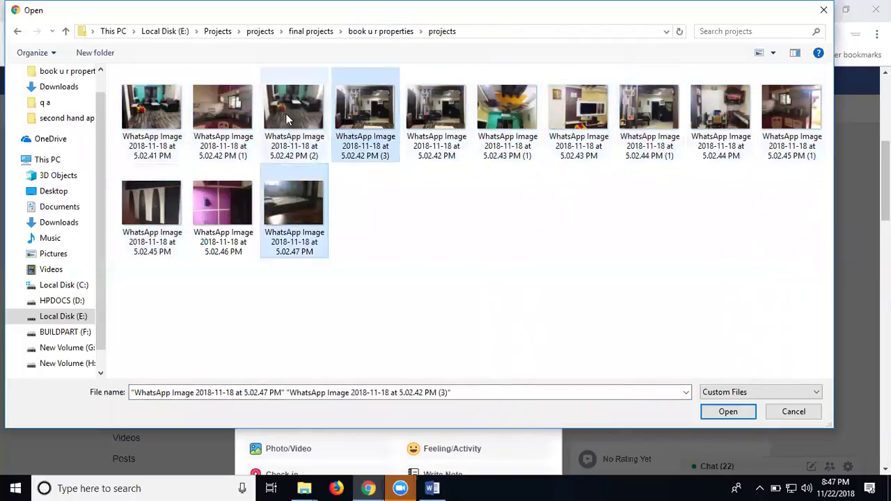
{"action": "left_click", "coordinate": [285, 113], "text": "ctrl"}
{"action": "left_click", "coordinate": [222, 114], "text": "ctrl"}
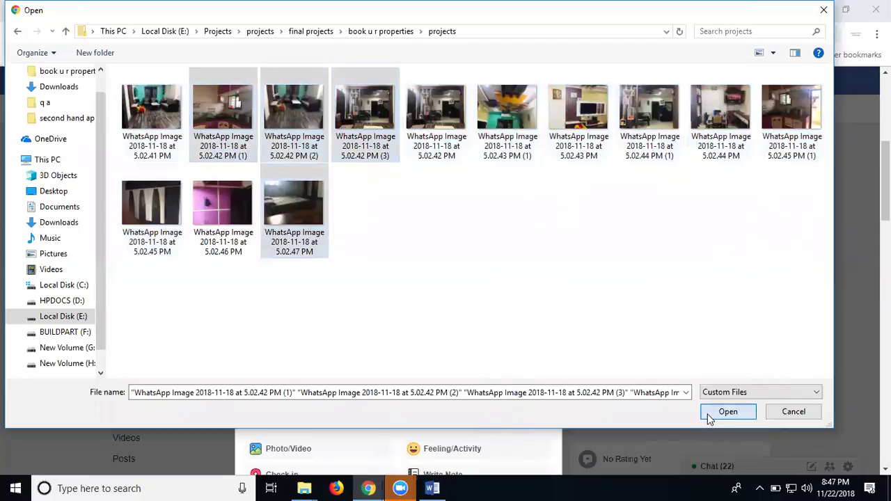
{"action": "left_click", "coordinate": [708, 410]}
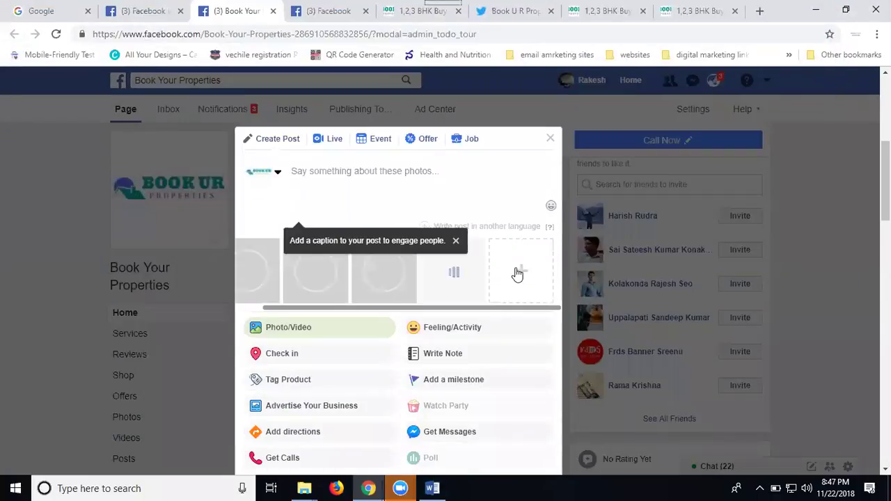
Step: Add the "resale flat for sale in pragathi nagar hyderabad" image from the book u r properties folder to the post
{"action": "left_click", "coordinate": [519, 273]}
{"action": "left_click", "coordinate": [359, 32]}
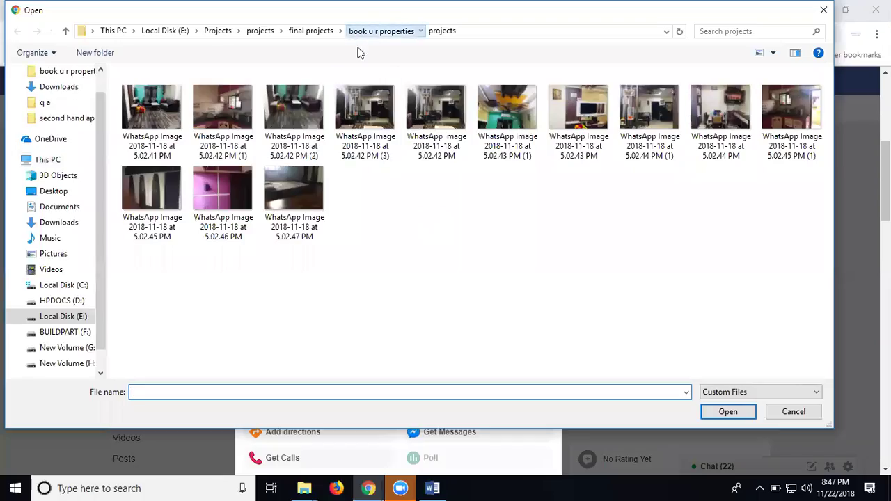
{"action": "left_click", "coordinate": [437, 221]}
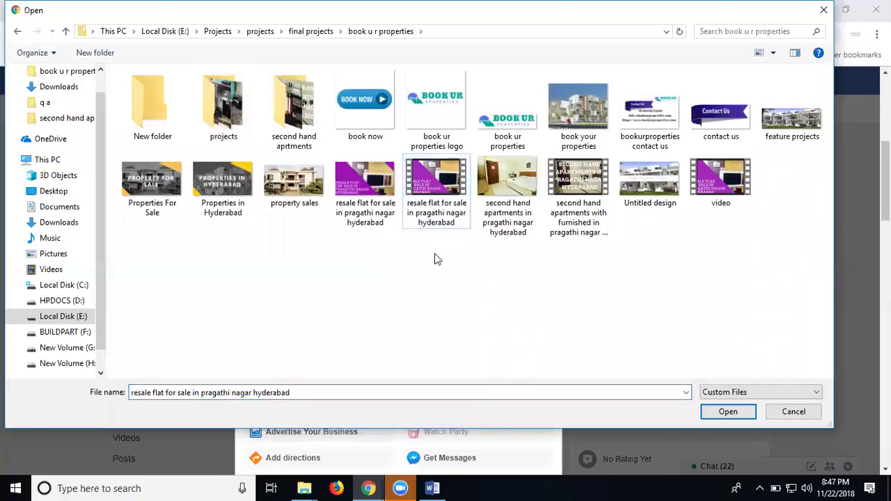
{"action": "double_click", "coordinate": [371, 199]}
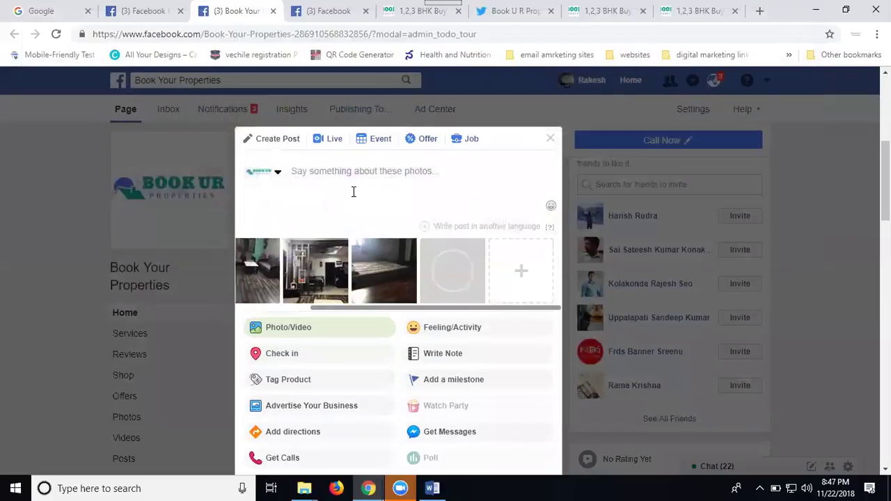
{"action": "type", "text": "resale flat for sale in pragathi nagar hyderabad"}
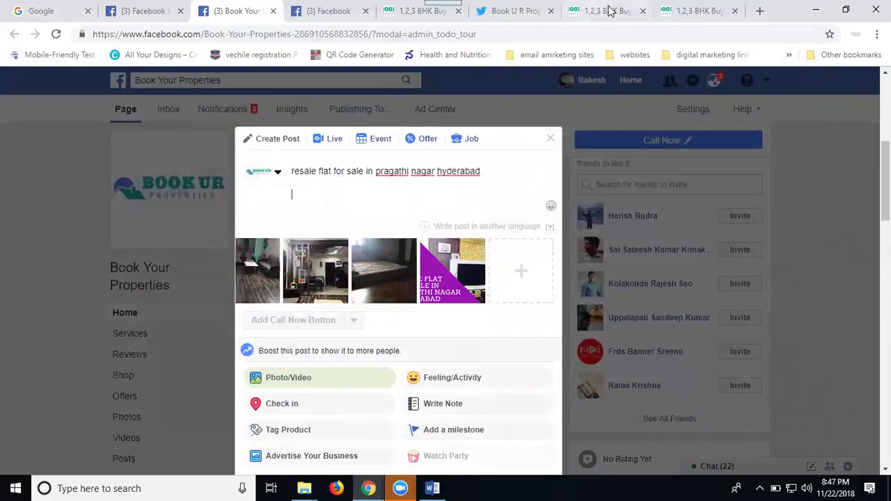
{"action": "left_click", "coordinate": [410, 16]}
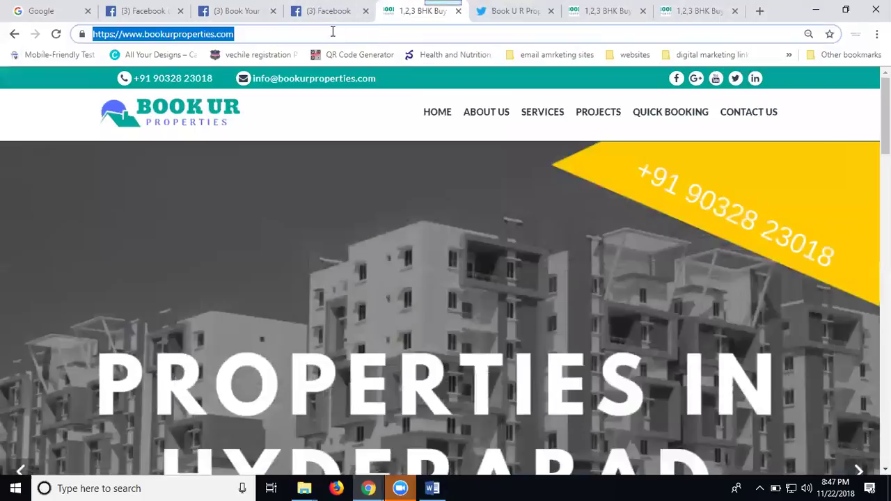
{"action": "left_click", "coordinate": [239, 15]}
{"action": "key", "text": "Return"}
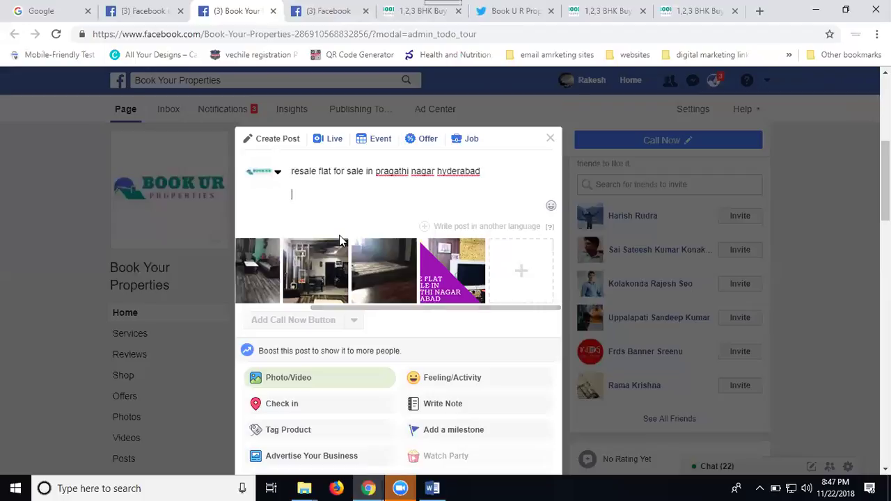
{"action": "type", "text": "https://www.bookurproperties.com/"}
Step: Set the photos' location to the city of Hyderabad and publish the post
{"action": "mouse_move", "coordinate": [388, 249]}
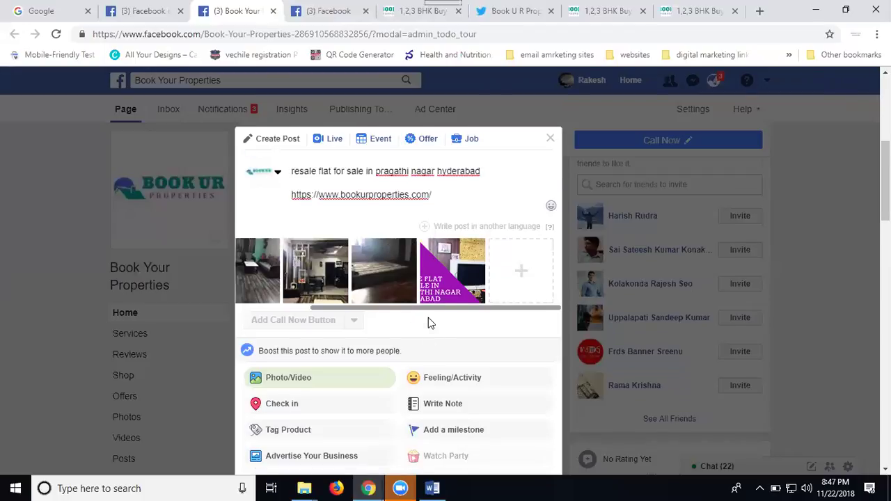
{"action": "scroll", "coordinate": [428, 323], "scroll_direction": "down", "scroll_amount": 2}
{"action": "left_click", "coordinate": [298, 283]}
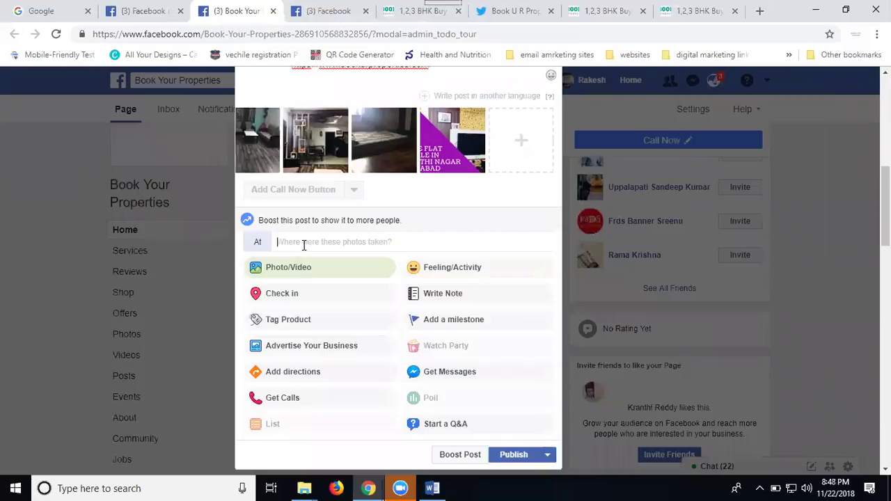
{"action": "type", "text": "hyd"}
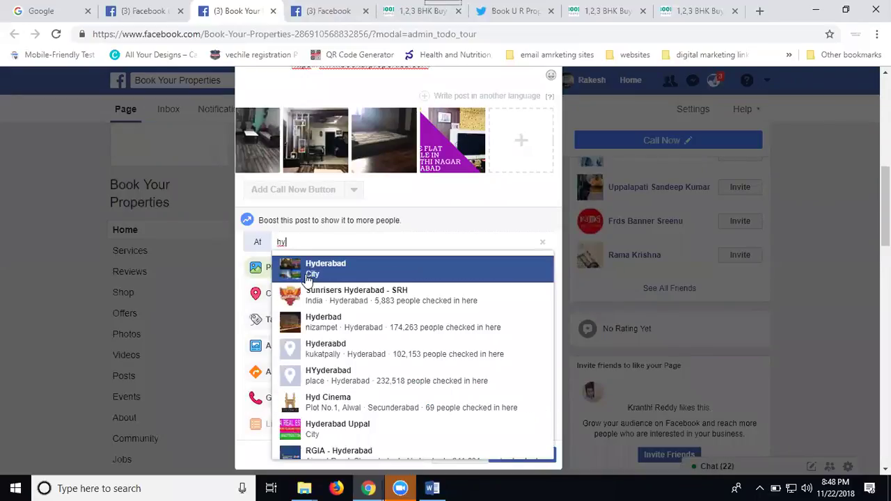
{"action": "left_click", "coordinate": [316, 265]}
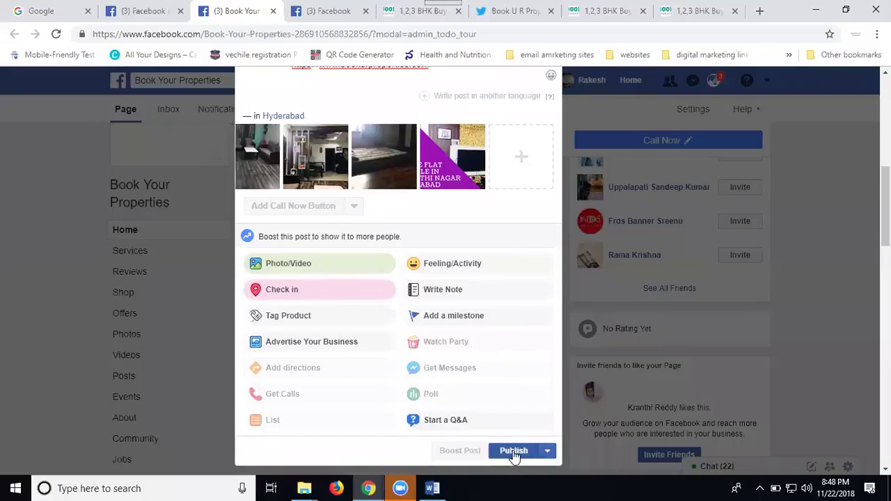
{"action": "left_click", "coordinate": [513, 450]}
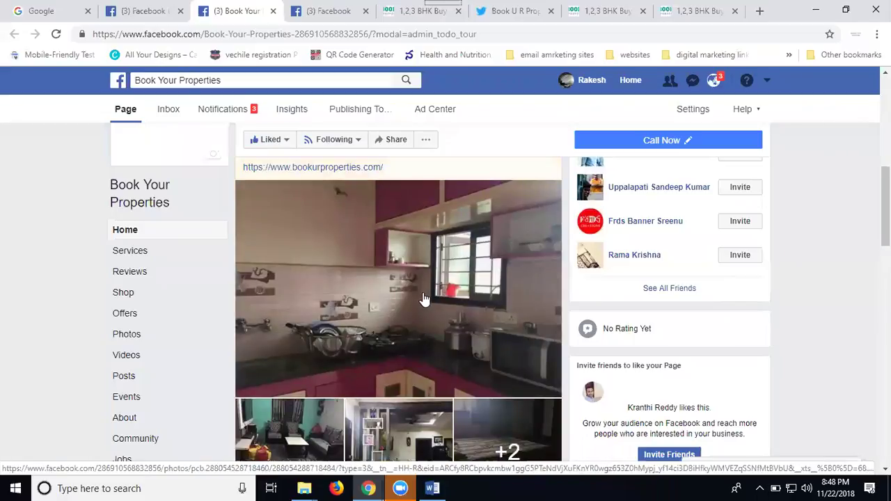
Step: Look over the caption, link and photos of the newly published resale flat post on the Facebook page
{"action": "scroll", "coordinate": [409, 279], "scroll_direction": "down", "scroll_amount": 1}
{"action": "scroll", "coordinate": [409, 279], "scroll_direction": "down", "scroll_amount": 1}
{"action": "scroll", "coordinate": [408, 277], "scroll_direction": "up", "scroll_amount": 3}
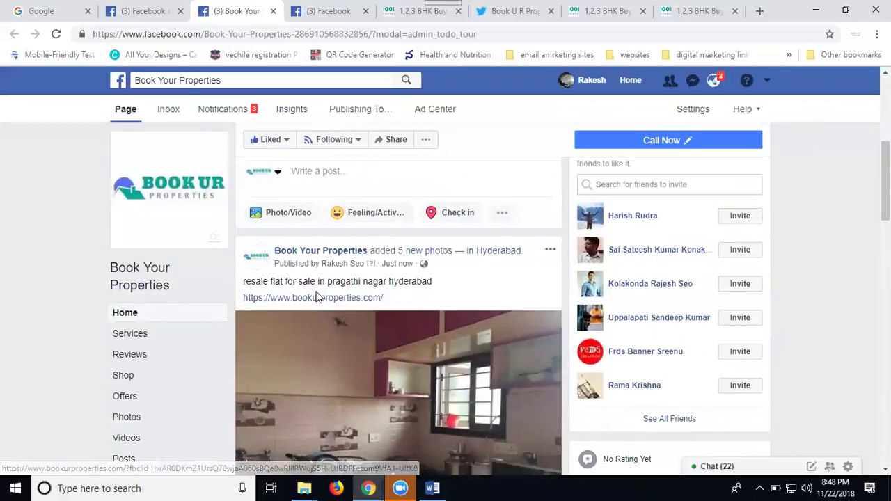
Step: Switch to Twitter, reload the Book U R Properties profile and check its tweets for the resale flat post
{"action": "left_click", "coordinate": [529, 17]}
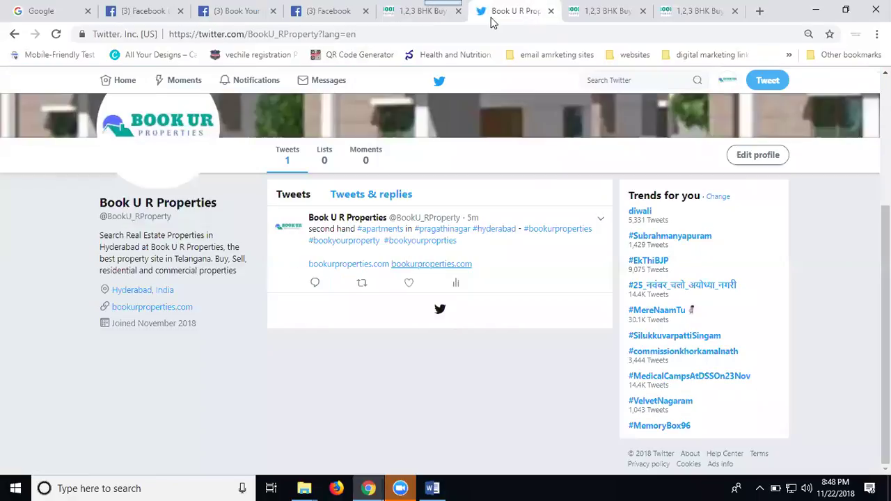
{"action": "left_click", "coordinate": [58, 35]}
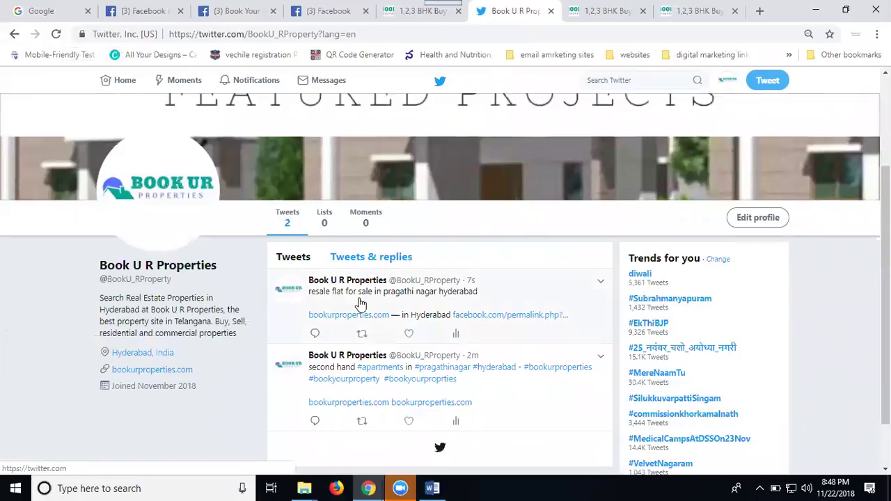
{"action": "scroll", "coordinate": [417, 255], "scroll_direction": "down", "scroll_amount": 1}
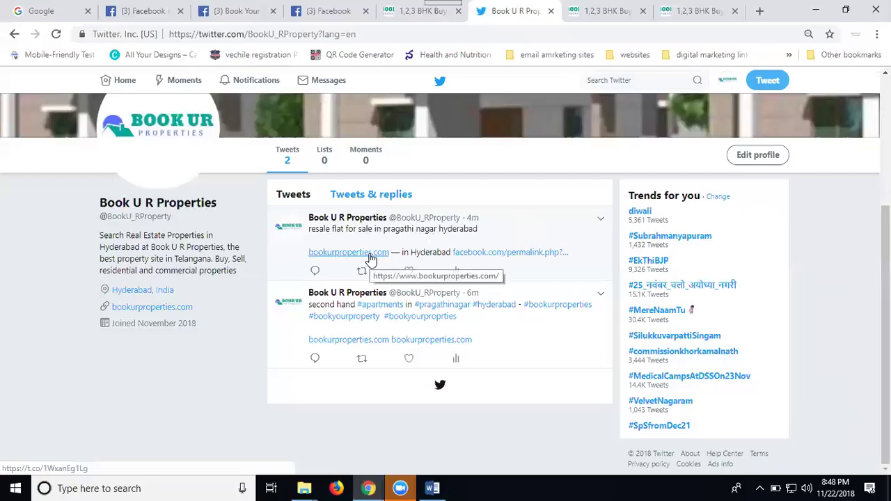
Step: Open the resale flat tweet's Facebook link, visit the Book Your Properties page from the linked post, and return to Twitter
{"action": "left_click", "coordinate": [469, 255]}
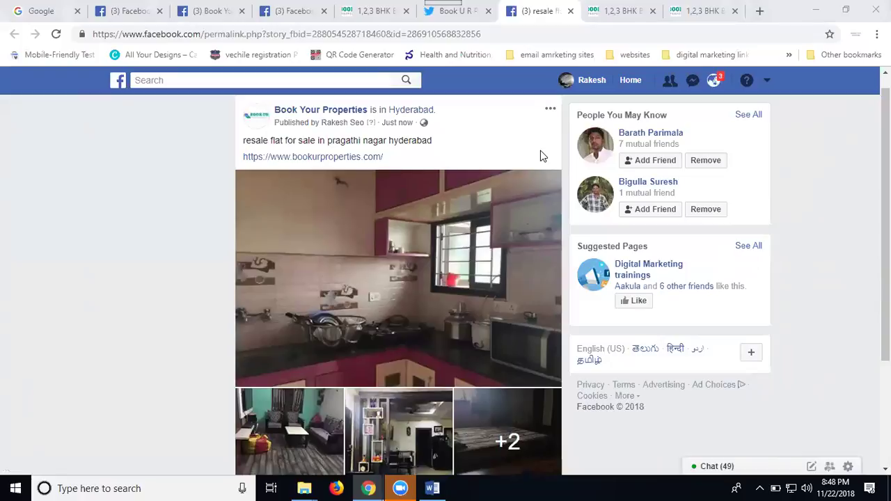
{"action": "left_click", "coordinate": [351, 113]}
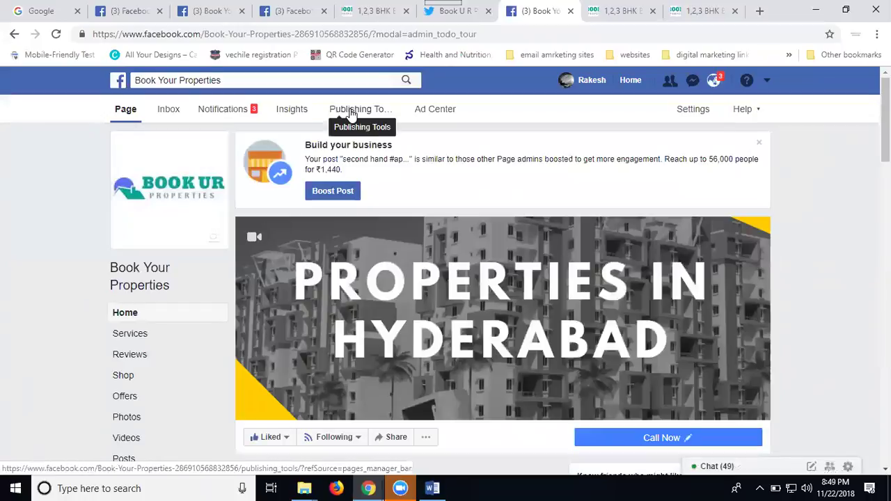
{"action": "left_click", "coordinate": [449, 12]}
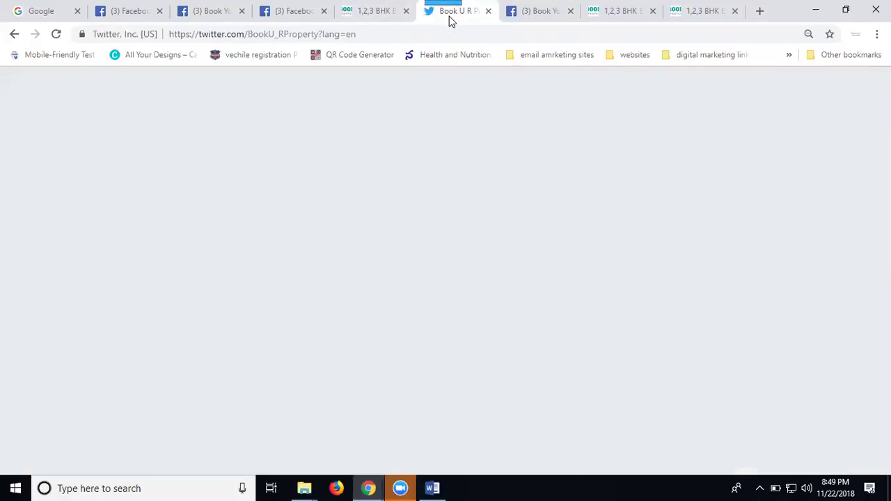